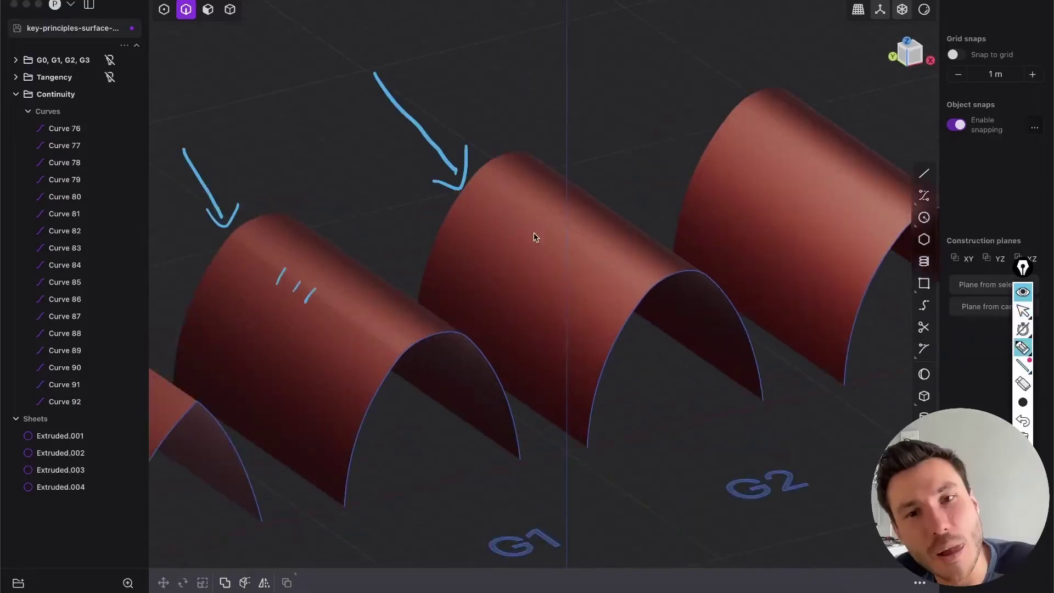
pyautogui.moveTo(624, 66); pyautogui.dragTo(699, 118)
pyautogui.moveTo(699, 118); pyautogui.dragTo(470, 149, button='middle')
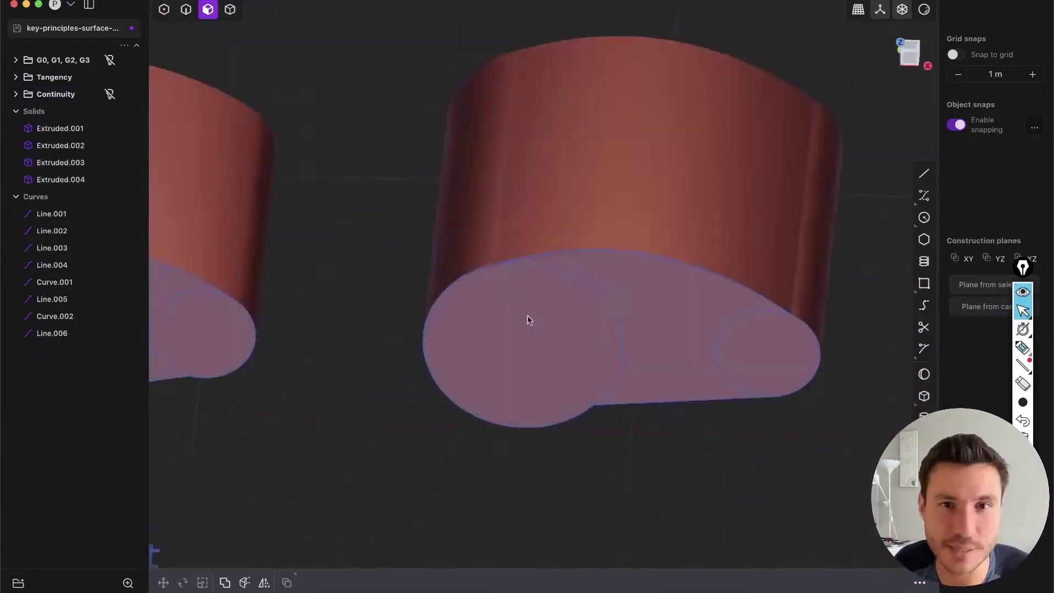
pyautogui.moveTo(527, 318); pyautogui.dragTo(446, 252, button='middle')
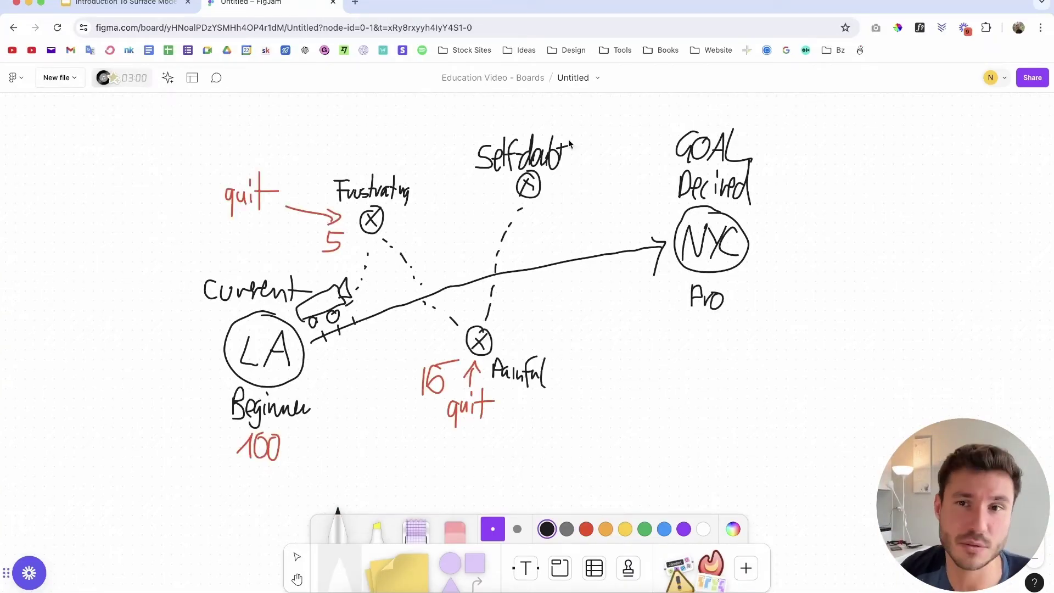
pyautogui.moveTo(388, 131); pyautogui.dragTo(275, 189)
pyautogui.moveTo(396, 444); pyautogui.dragTo(327, 478)
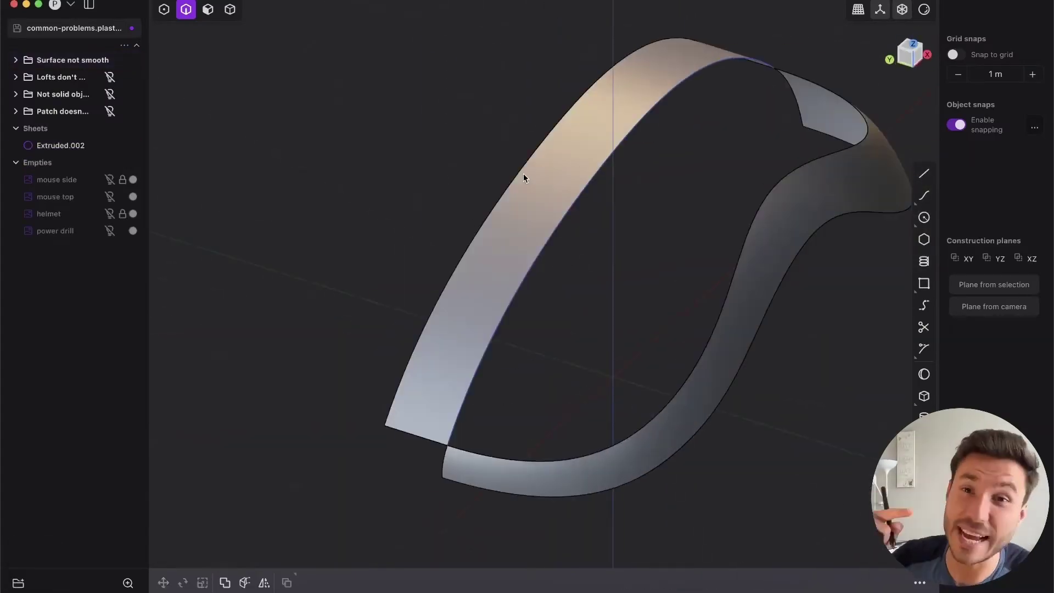
pyautogui.moveTo(522, 173); pyautogui.dragTo(633, 200, button='middle')
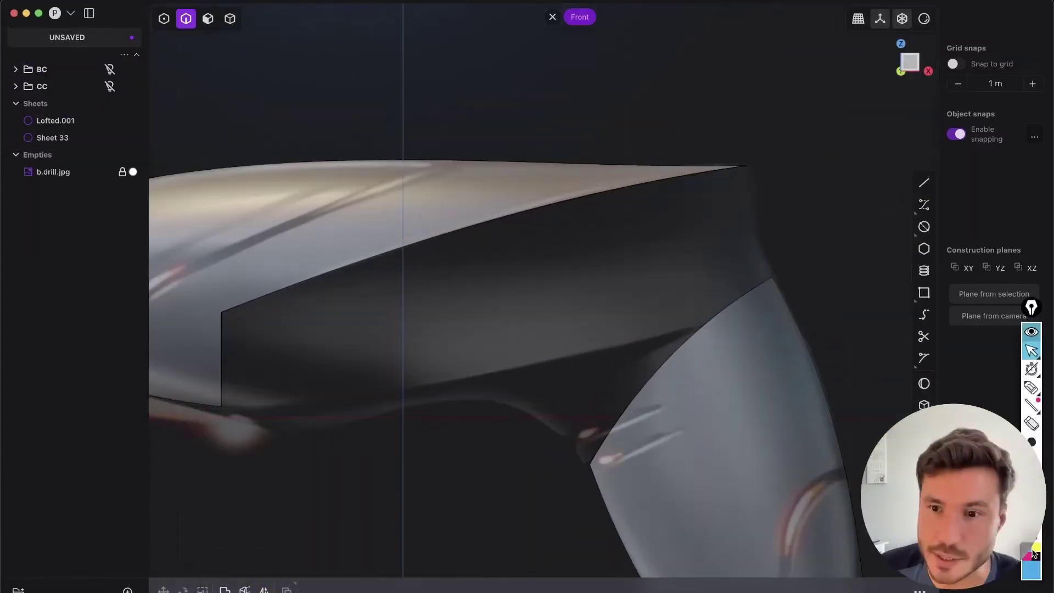
pyautogui.moveTo(754, 164); pyautogui.dragTo(818, 390)
pyautogui.moveTo(598, 159); pyautogui.dragTo(646, 186)
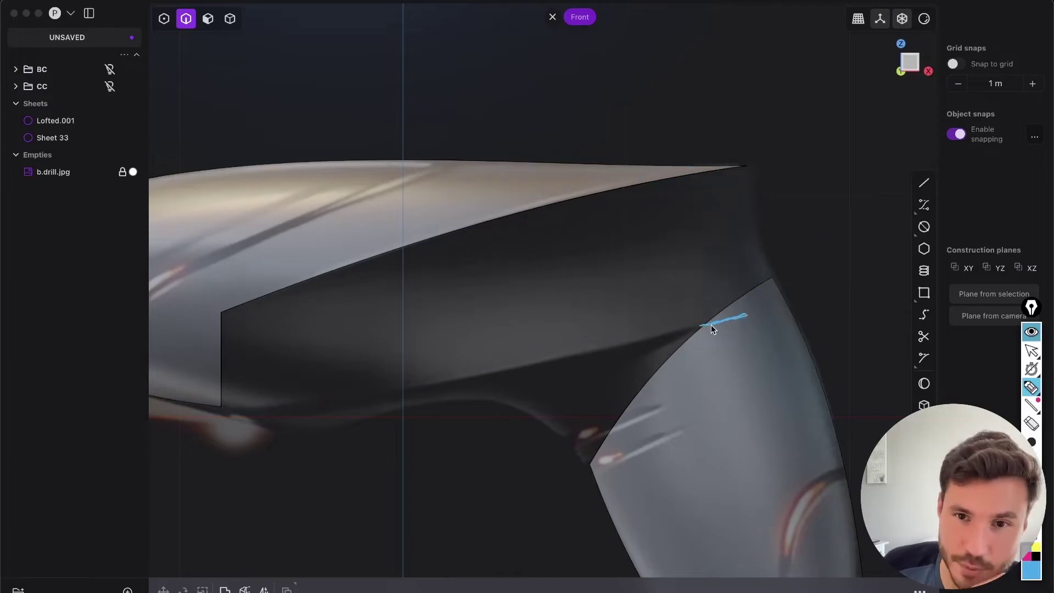
pyautogui.moveTo(181, 401); pyautogui.dragTo(741, 316)
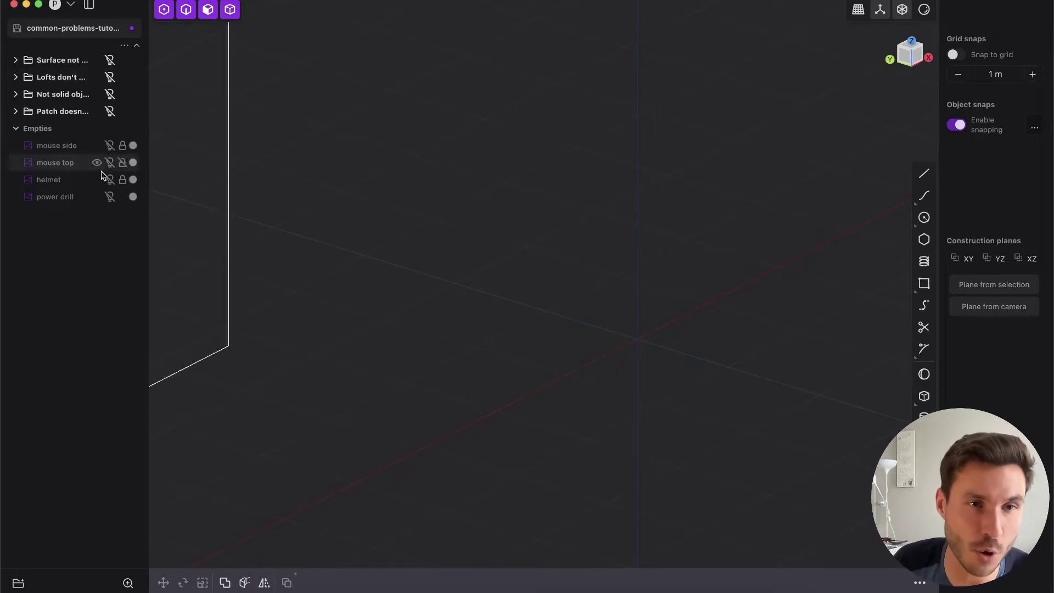
# Step: Show the "Lofts don't work" group and inspect its curve network from several angles
pyautogui.click(109, 77)
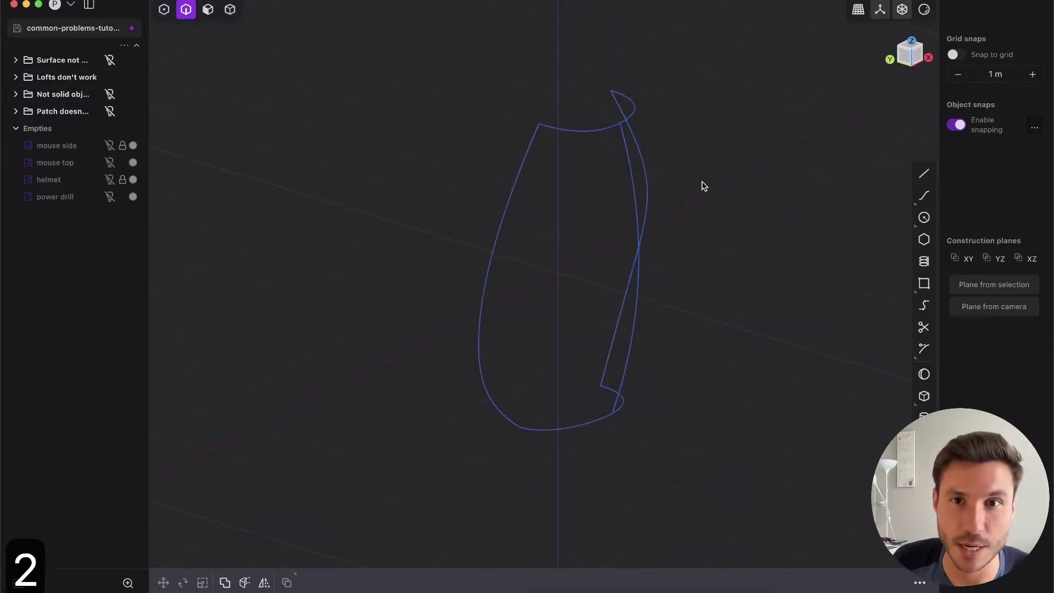
pyautogui.moveTo(704, 186); pyautogui.dragTo(564, 174, button='middle')
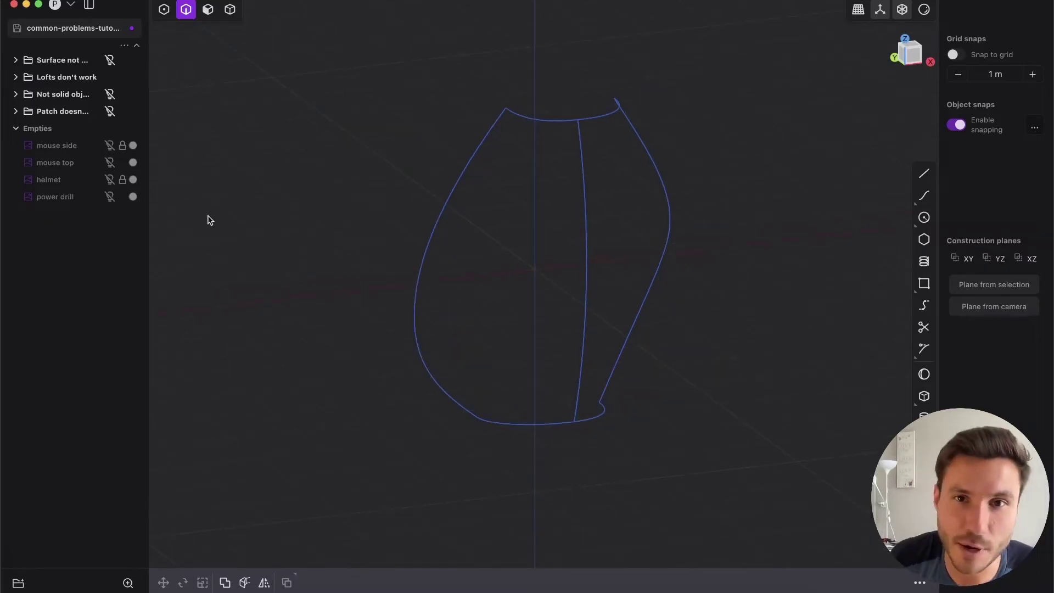
pyautogui.moveTo(483, 219); pyautogui.dragTo(457, 119, button='middle')
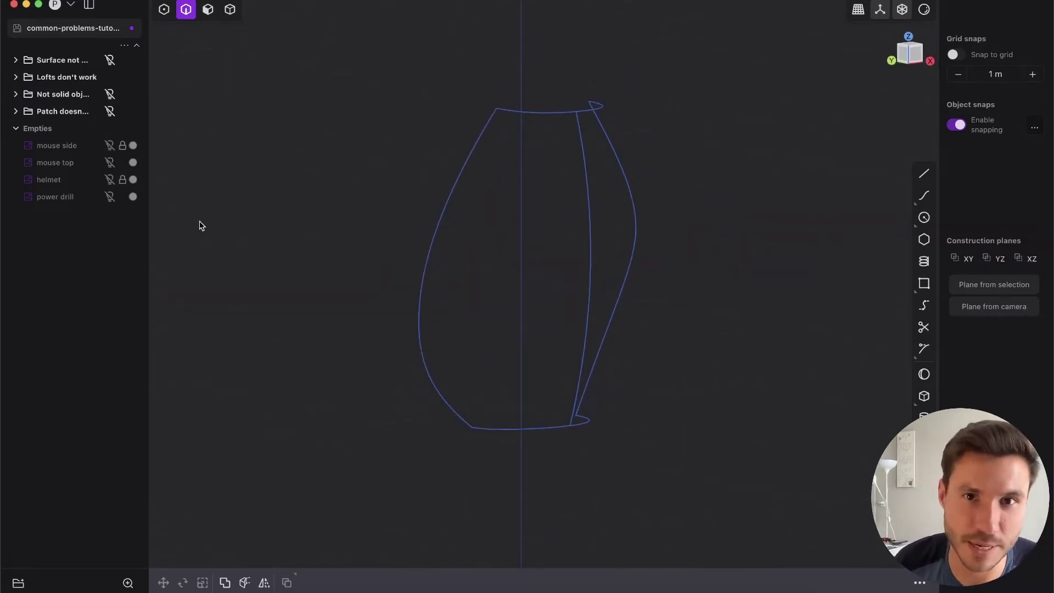
pyautogui.scroll(3, 461, 115)
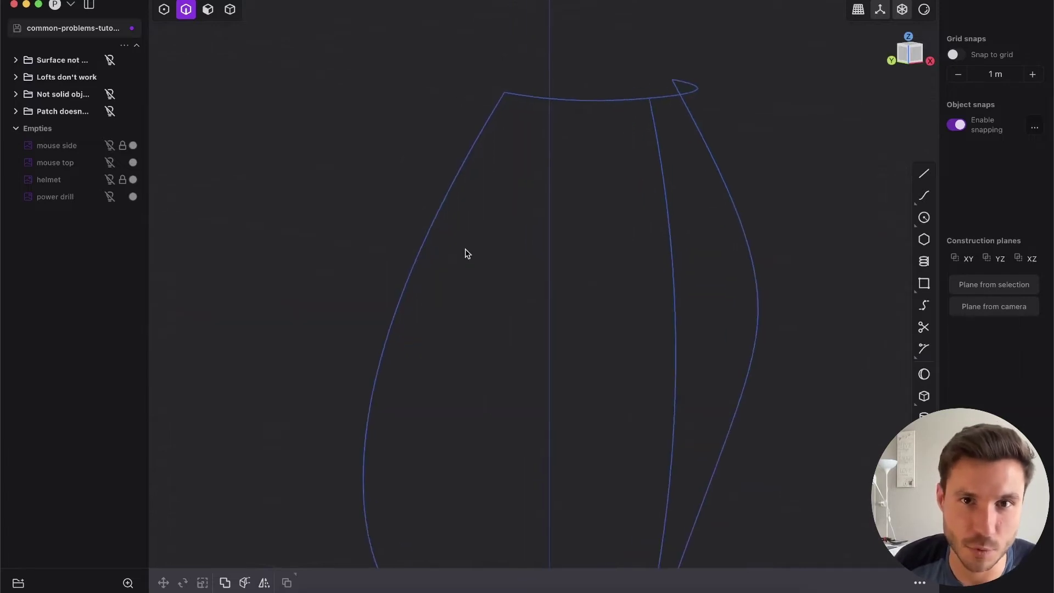
pyautogui.scroll(-3, 337, 242)
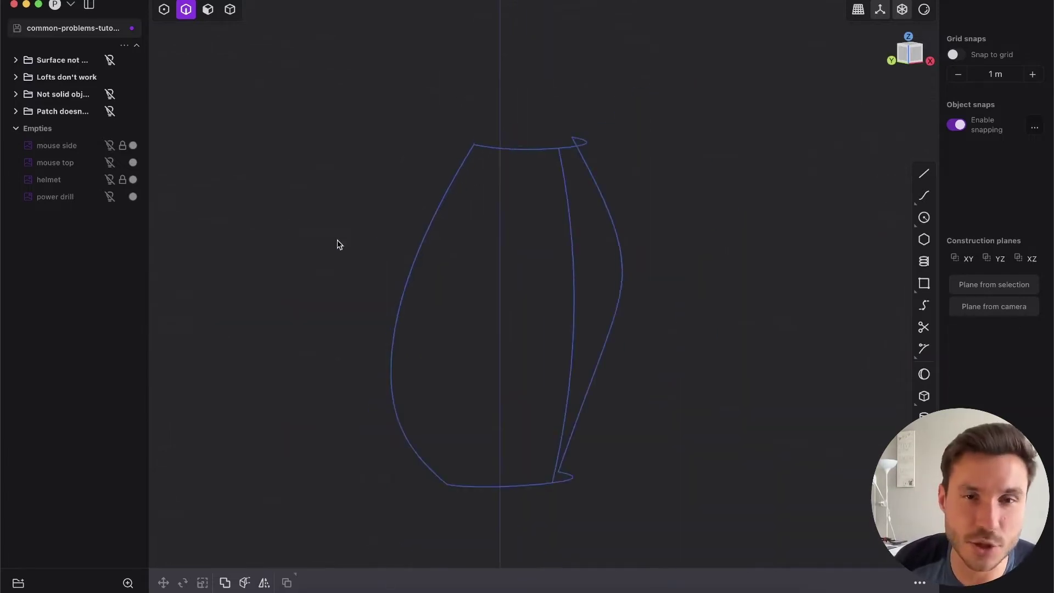
# Step: Show the helmet reference image and compare it with the curves in the front view
pyautogui.click(110, 180)
pyautogui.scroll(-3, 373, 219)
pyautogui.moveTo(384, 220); pyautogui.dragTo(541, 180, button='middle')
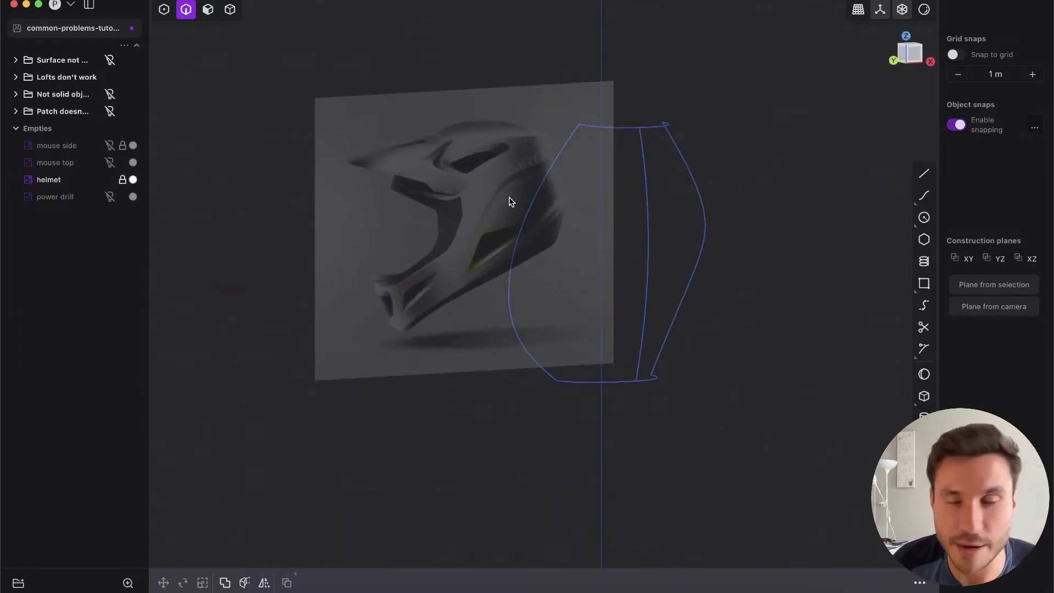
pyautogui.scroll(5, 473, 158)
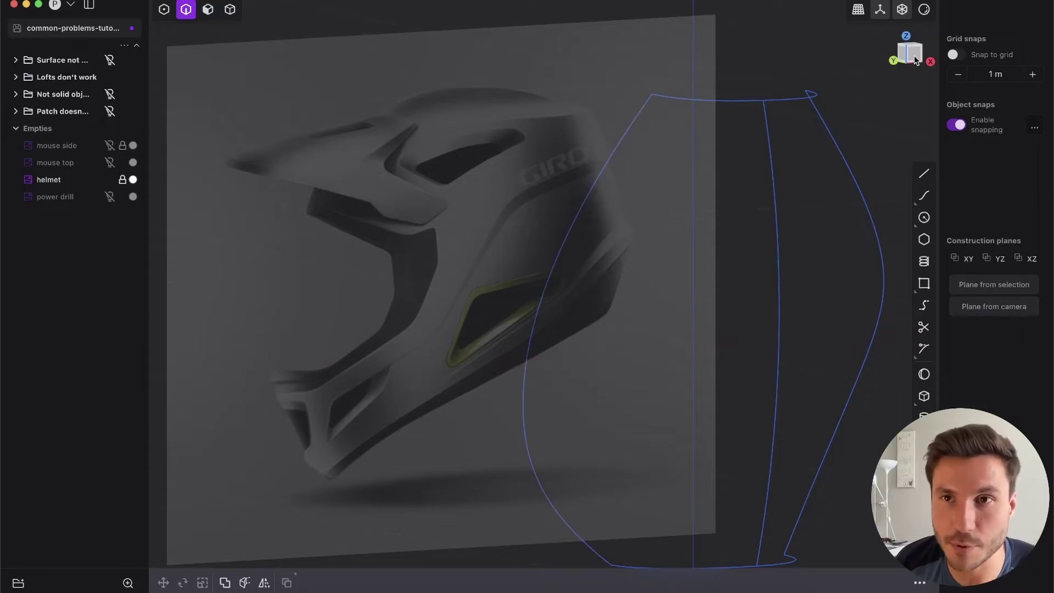
pyautogui.click(914, 58)
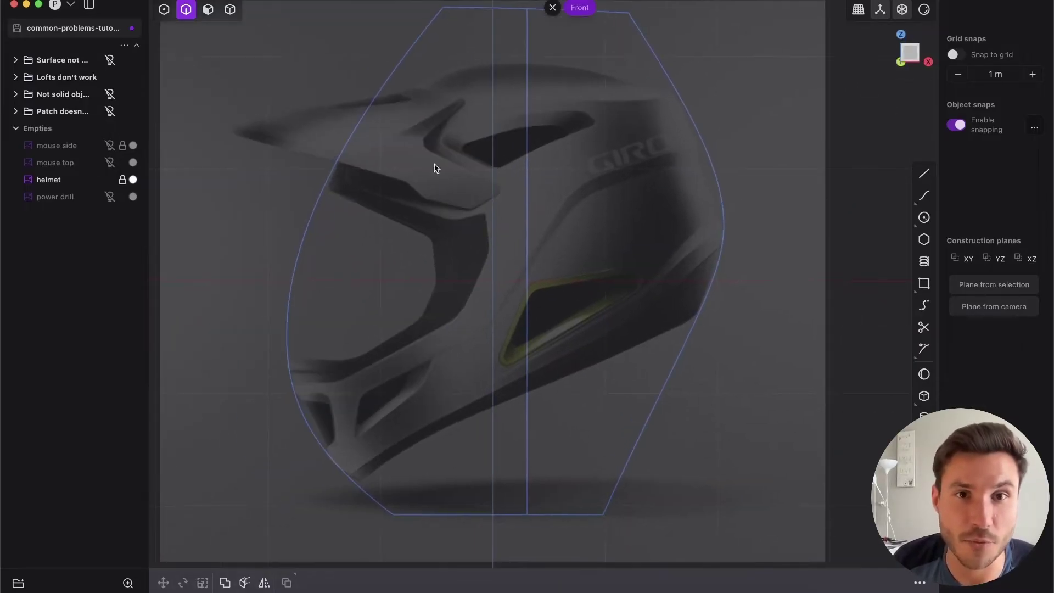
pyautogui.keyDown('shift'); pyautogui.moveTo(464, 209); pyautogui.dragTo(615, 186, button='middle'); pyautogui.keyUp('shift')
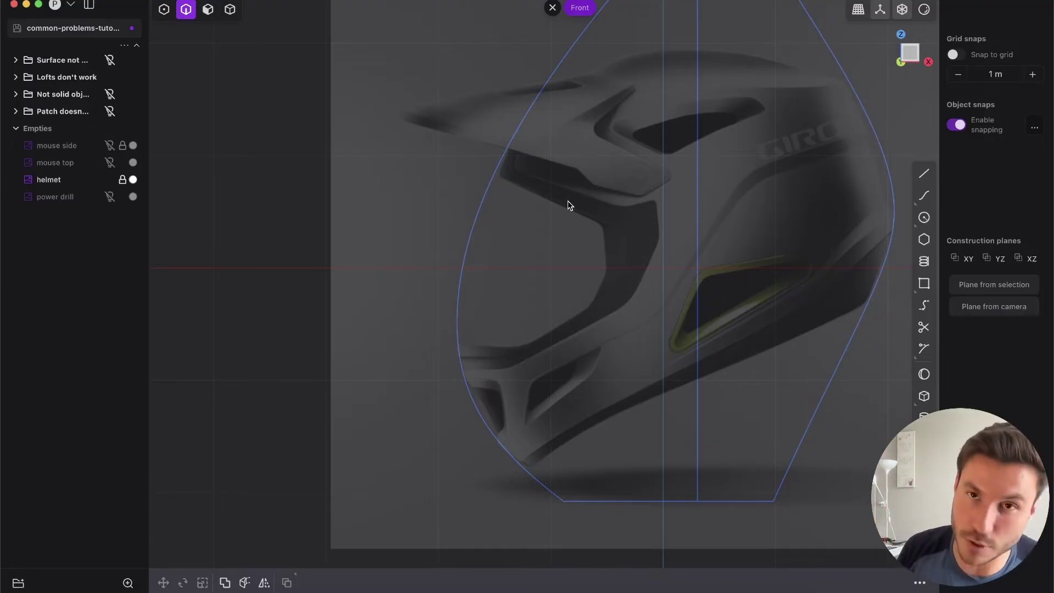
# Step: Try a Loft through the three vertical profile curves without guides, and cancel it
pyautogui.moveTo(514, 234); pyautogui.dragTo(657, 243, button='middle')
pyautogui.keyDown('shift'); pyautogui.moveTo(807, 225); pyautogui.dragTo(466, 154, button='middle'); pyautogui.keyUp('shift')
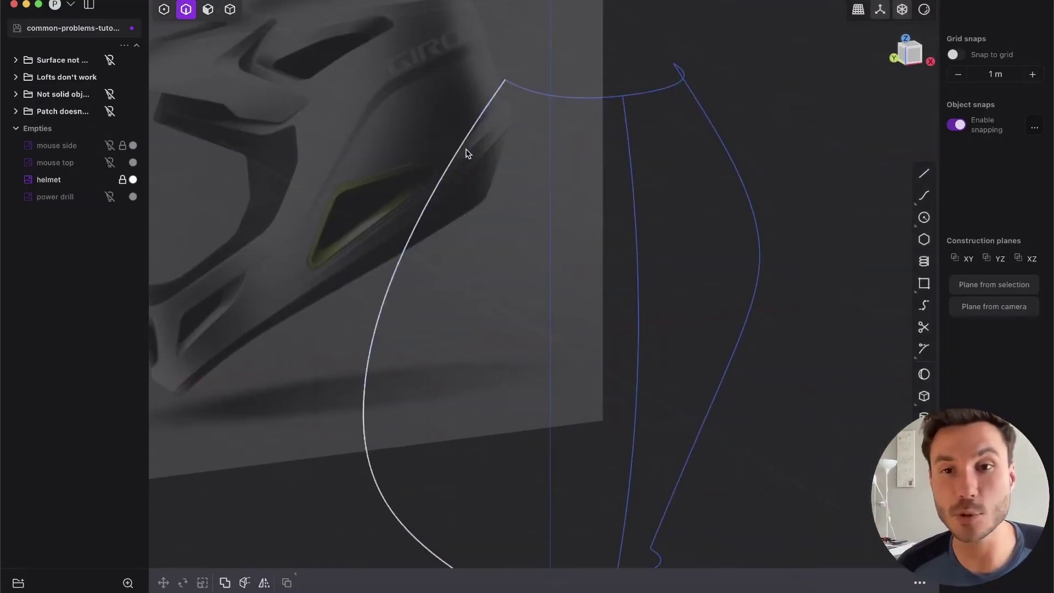
pyautogui.moveTo(475, 221); pyautogui.dragTo(494, 214, button='middle')
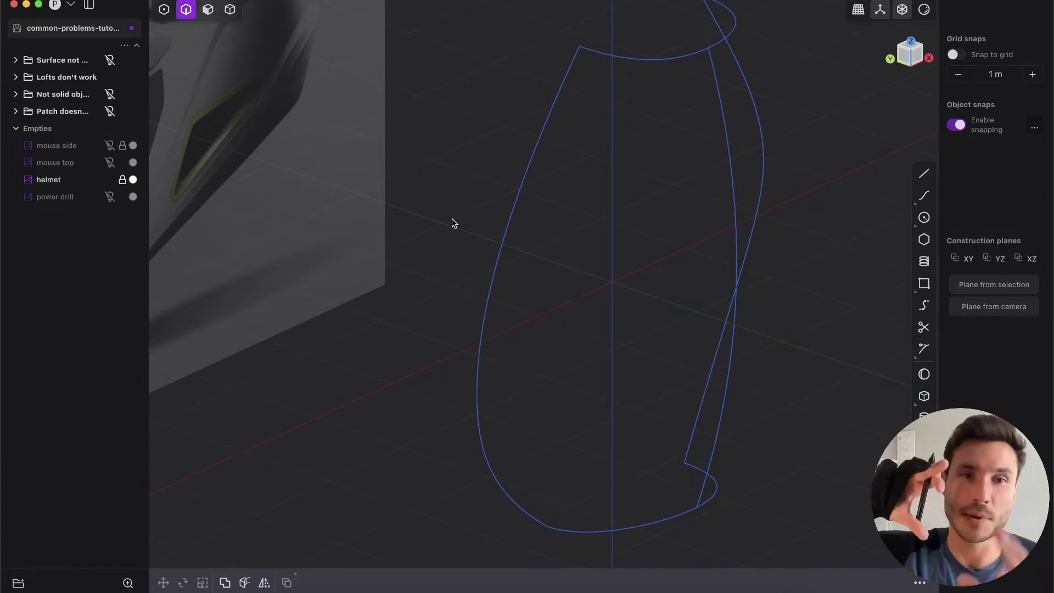
pyautogui.click(497, 248)
pyautogui.click(737, 225)
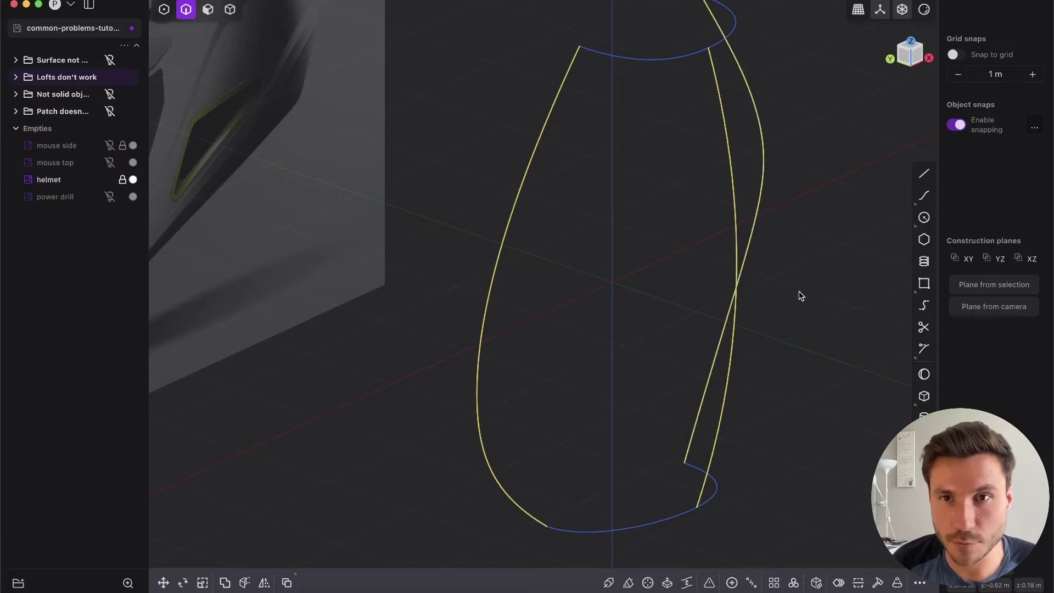
pyautogui.moveTo(800, 294); pyautogui.dragTo(739, 228, button='middle')
pyautogui.press('l')
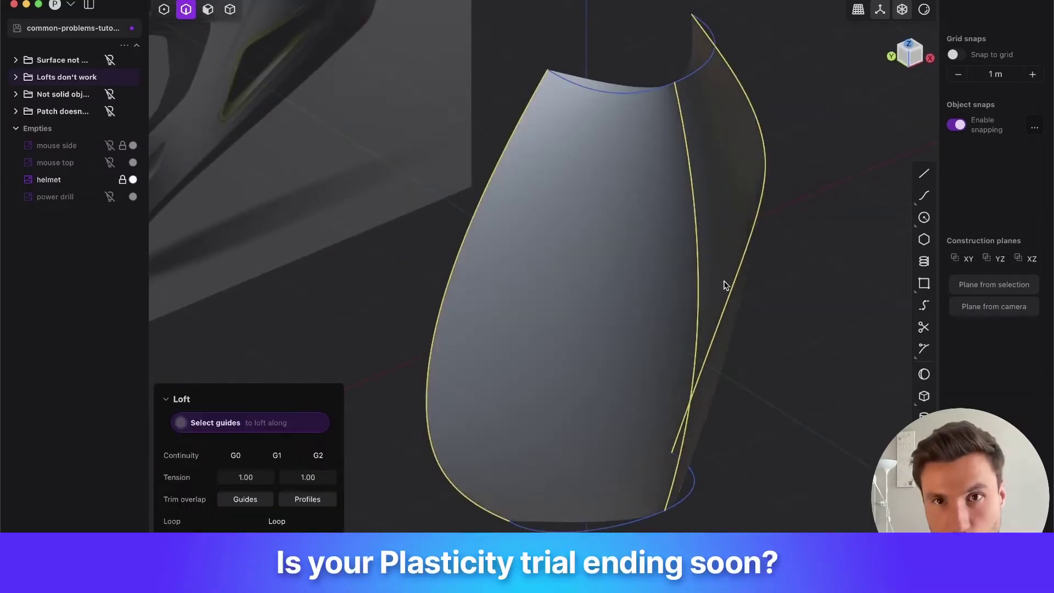
pyautogui.moveTo(682, 167); pyautogui.dragTo(688, 139, button='middle')
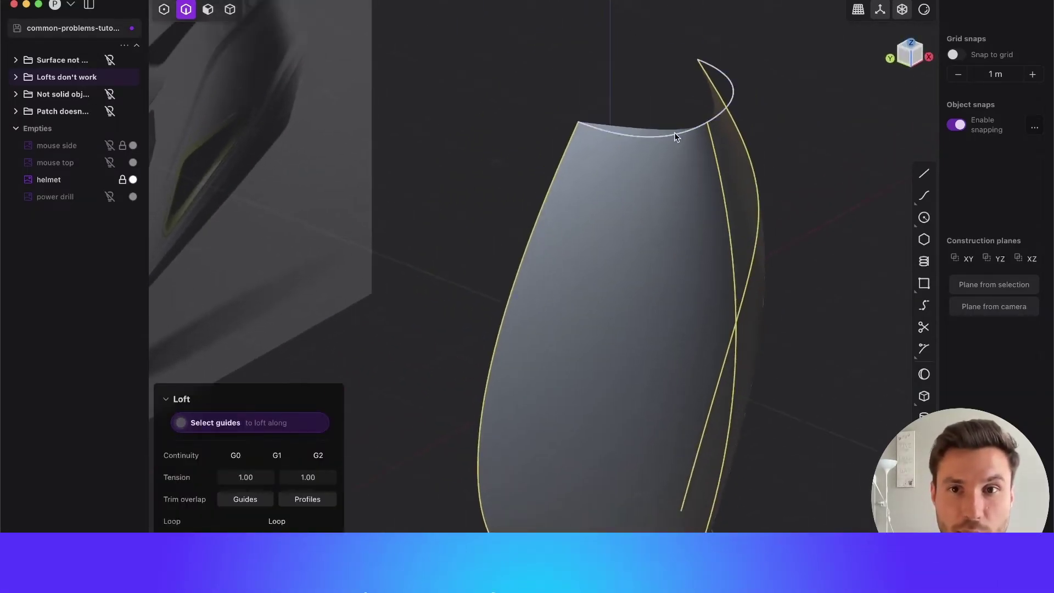
pyautogui.moveTo(657, 140); pyautogui.dragTo(689, 182, button='middle')
pyautogui.press('Escape')
pyautogui.click(765, 166)
# Step: Try to loft the three vertical curves using the upper arc as the guide, and undo the attempt
pyautogui.moveTo(766, 166); pyautogui.dragTo(542, 199, button='middle')
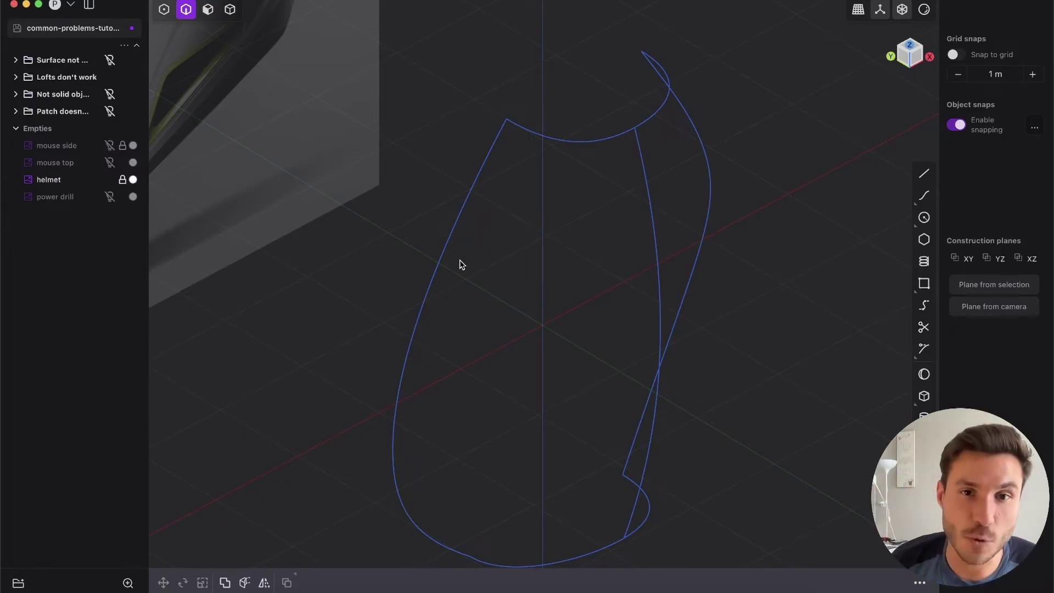
pyautogui.click(437, 268)
pyautogui.click(646, 272)
pyautogui.moveTo(623, 289); pyautogui.dragTo(721, 319, button='middle')
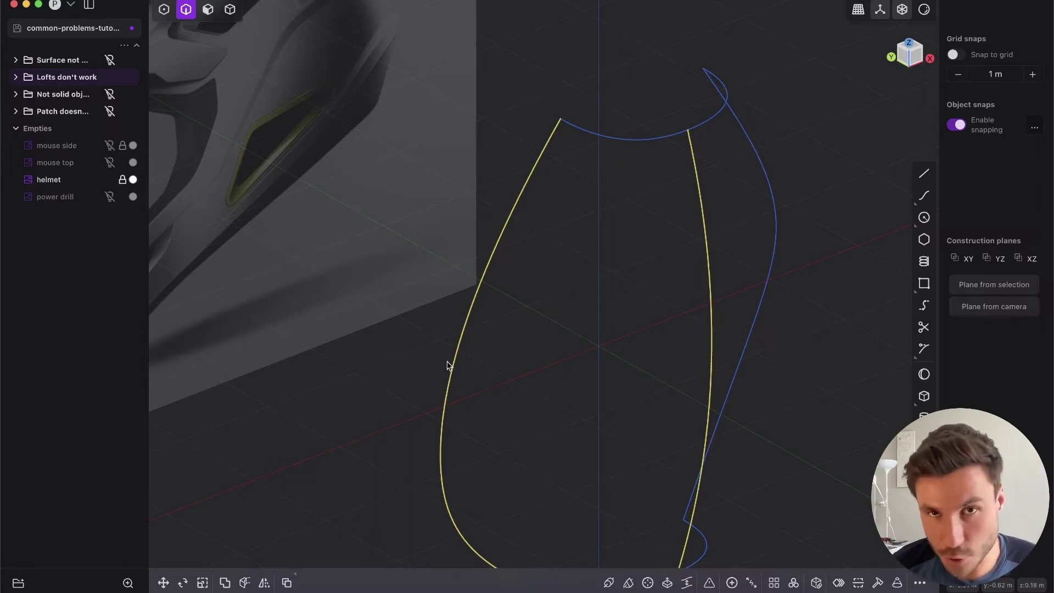
pyautogui.press('2')
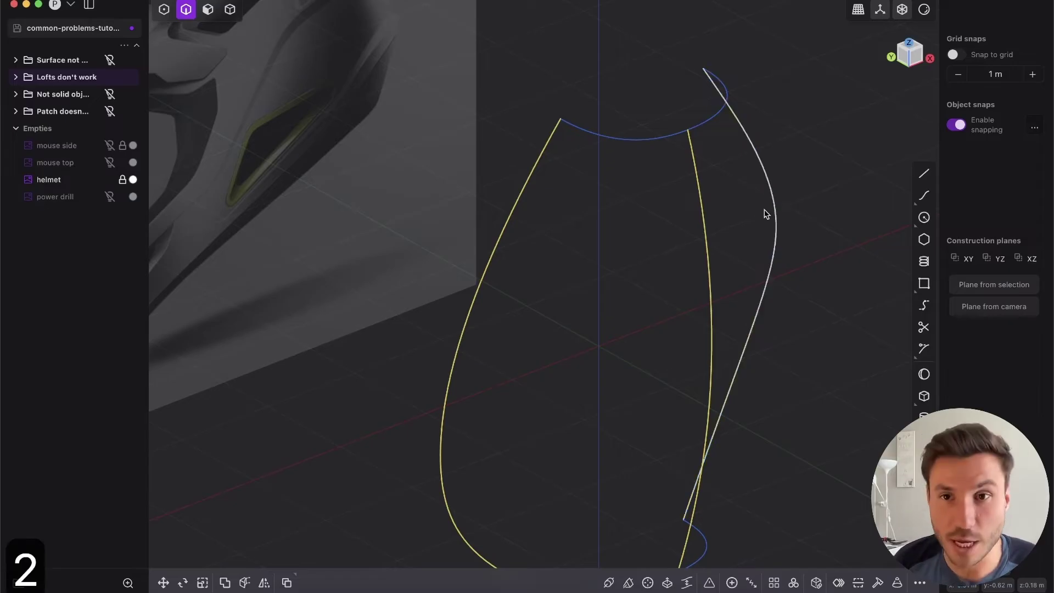
pyautogui.keyDown('shift'); pyautogui.moveTo(751, 285); pyautogui.dragTo(709, 253, button='middle'); pyautogui.keyUp('shift')
pyautogui.press('l')
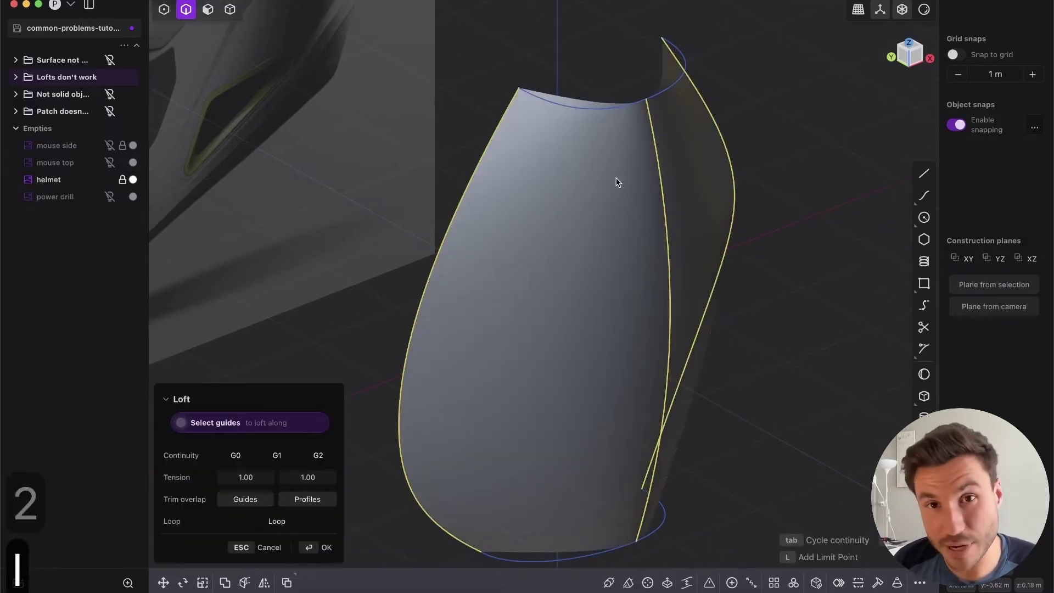
pyautogui.click(589, 125)
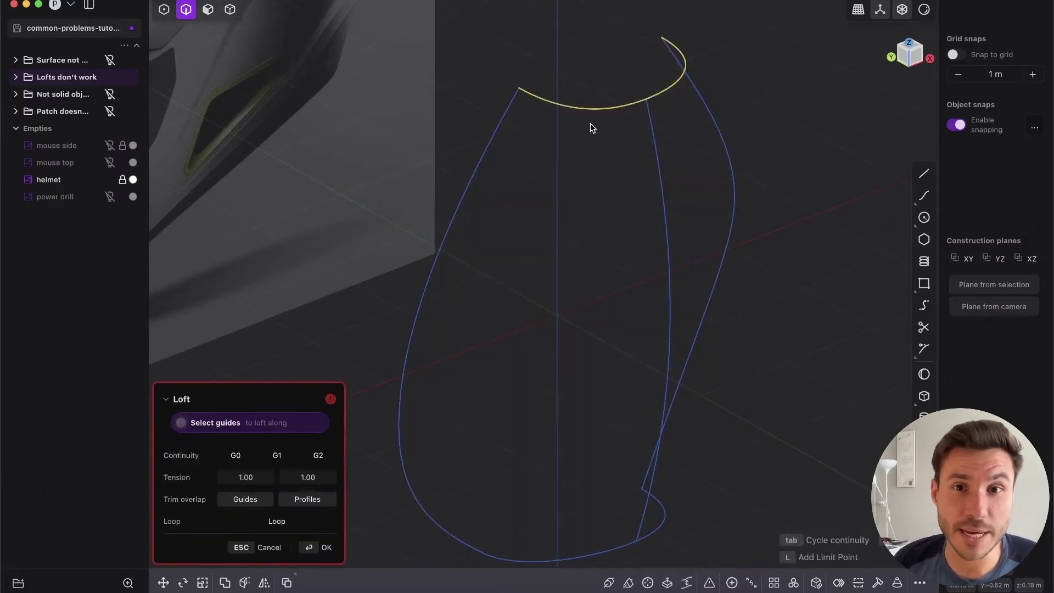
pyautogui.scroll(6, 585, 113)
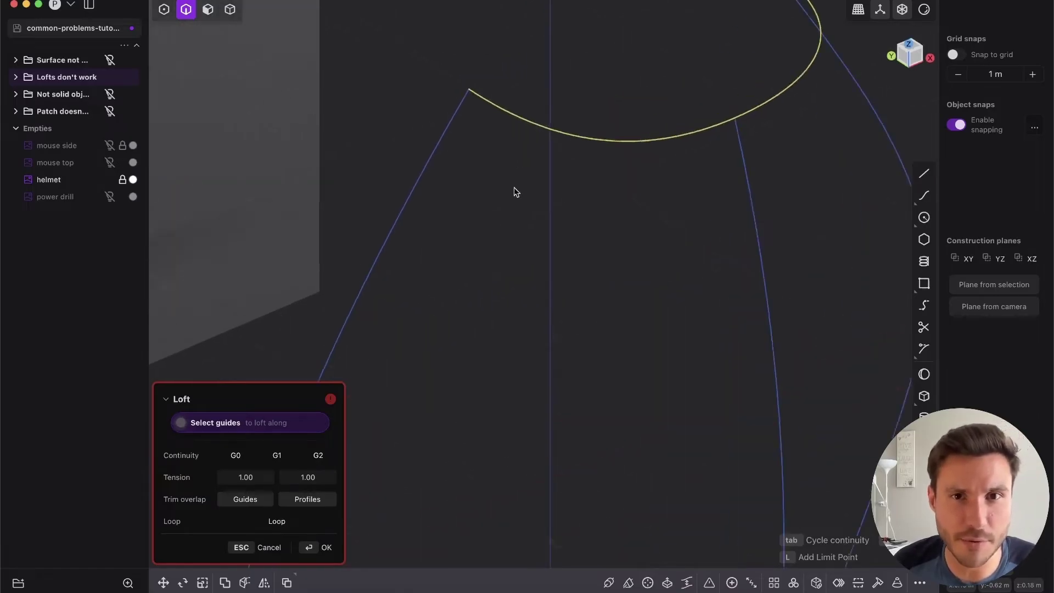
pyautogui.moveTo(639, 292); pyautogui.dragTo(556, 119, button='middle')
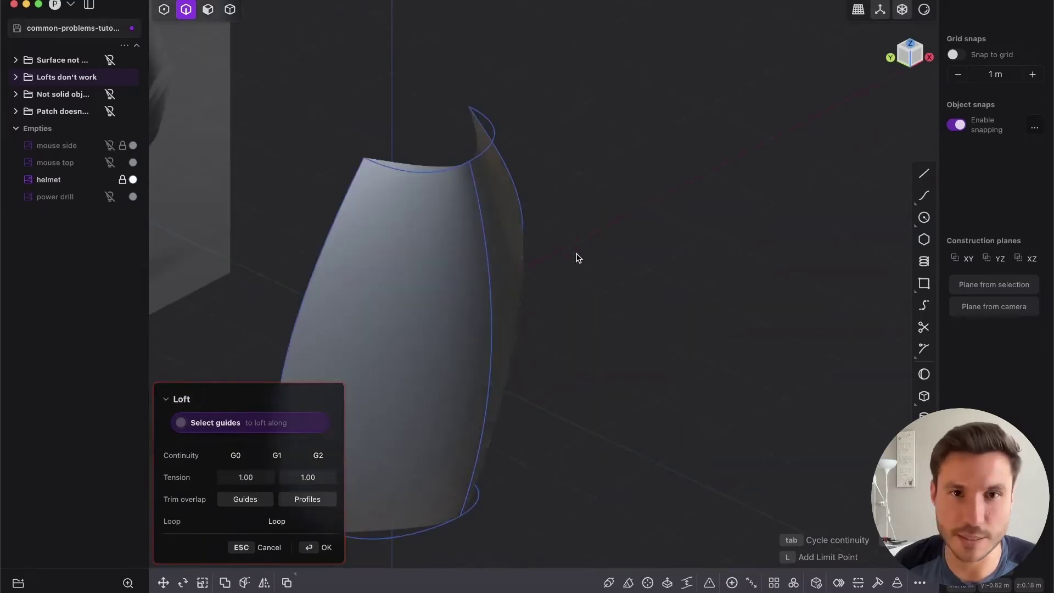
pyautogui.press('super+z')
pyautogui.press('super+z')
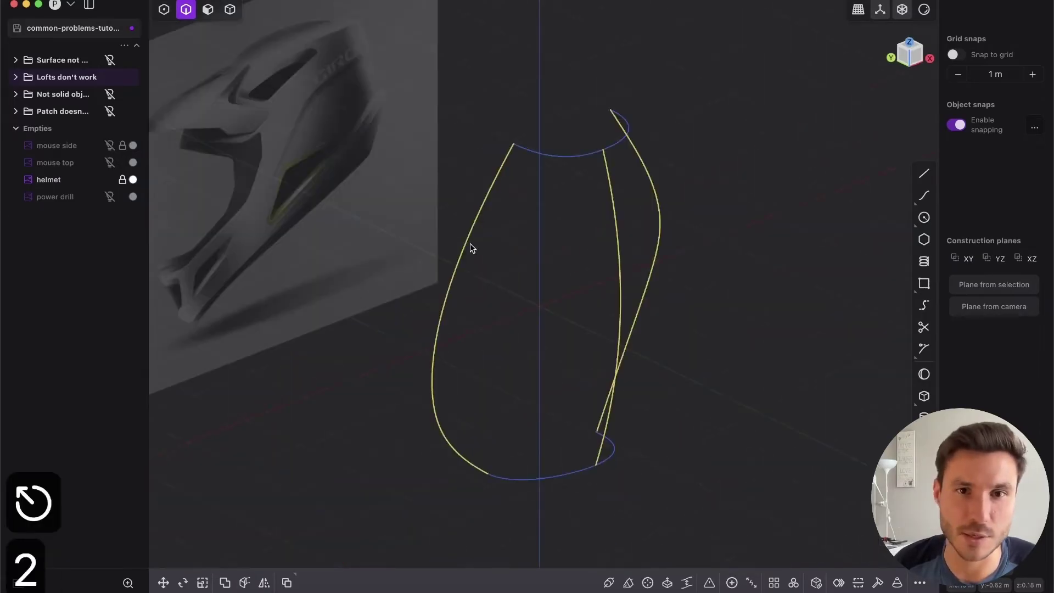
# Step: Try to loft the three vertical curves using the lower arc as the guide, then cancel and clear the selection
pyautogui.click(619, 263)
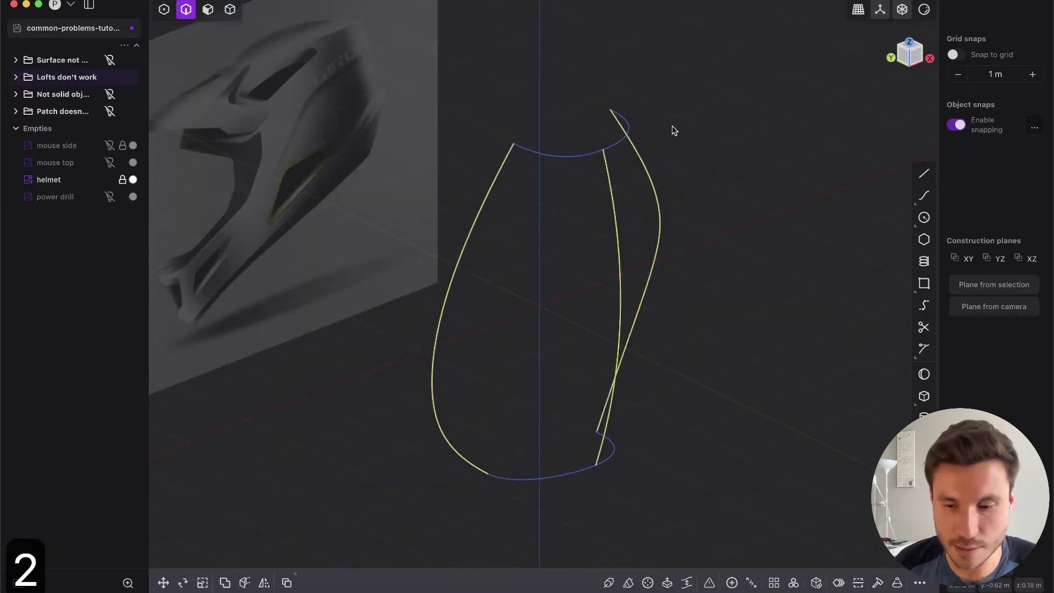
pyautogui.press('l')
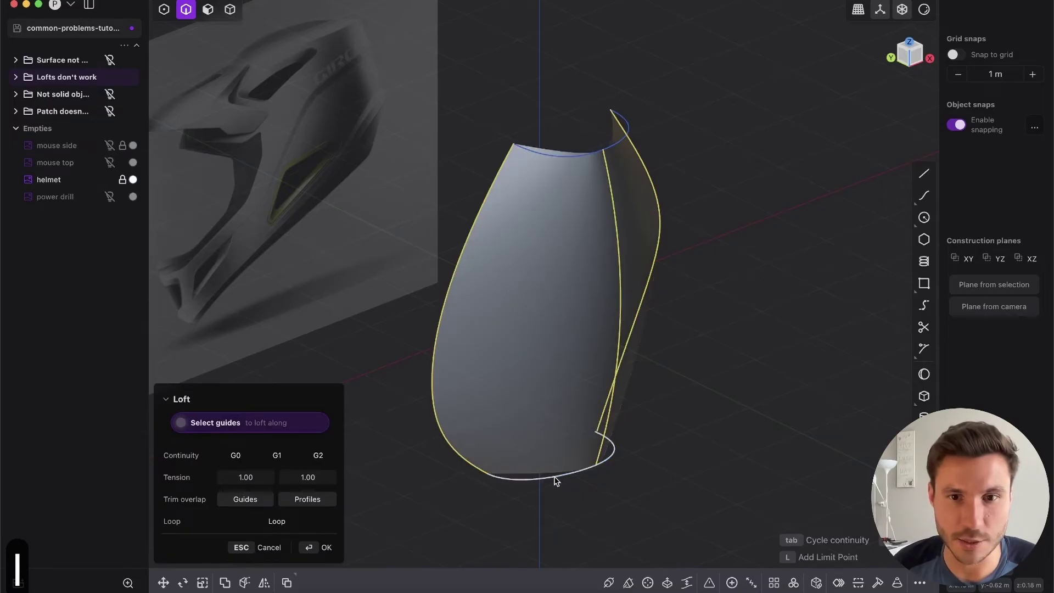
pyautogui.click(557, 477)
pyautogui.moveTo(332, 399)
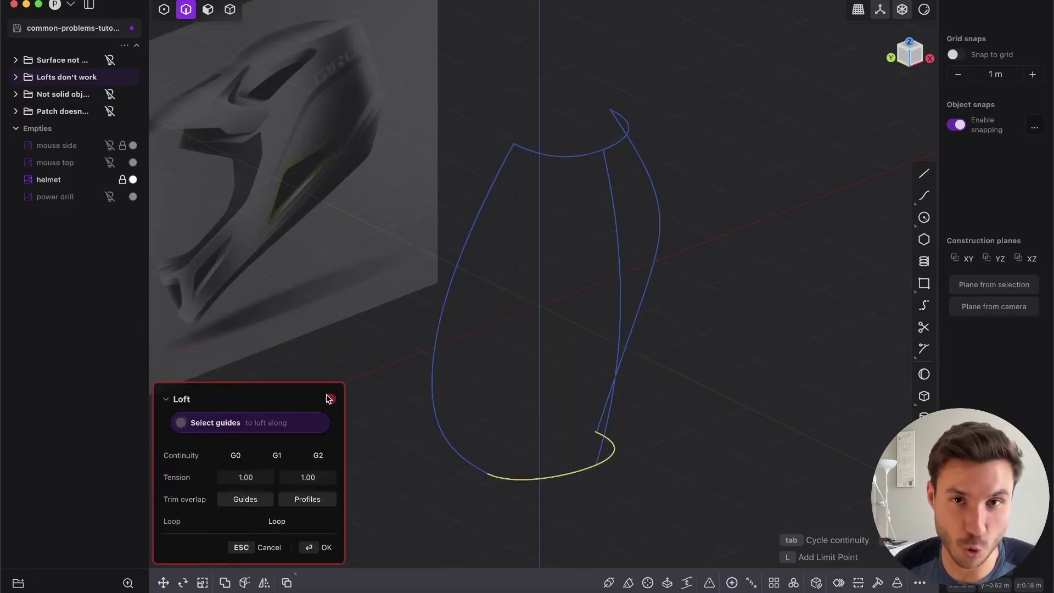
pyautogui.click(694, 241)
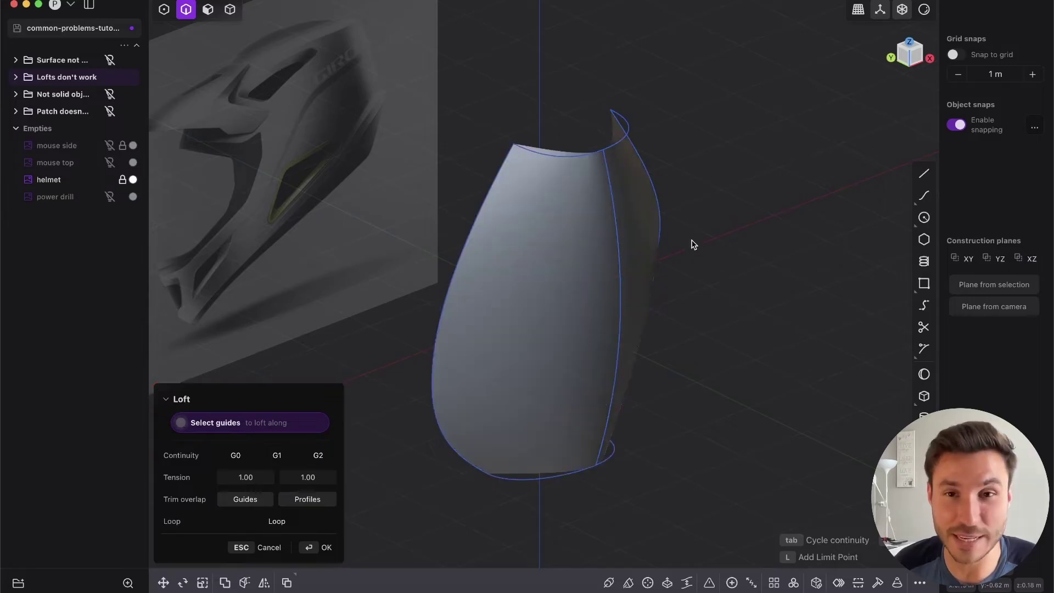
pyautogui.press('Escape')
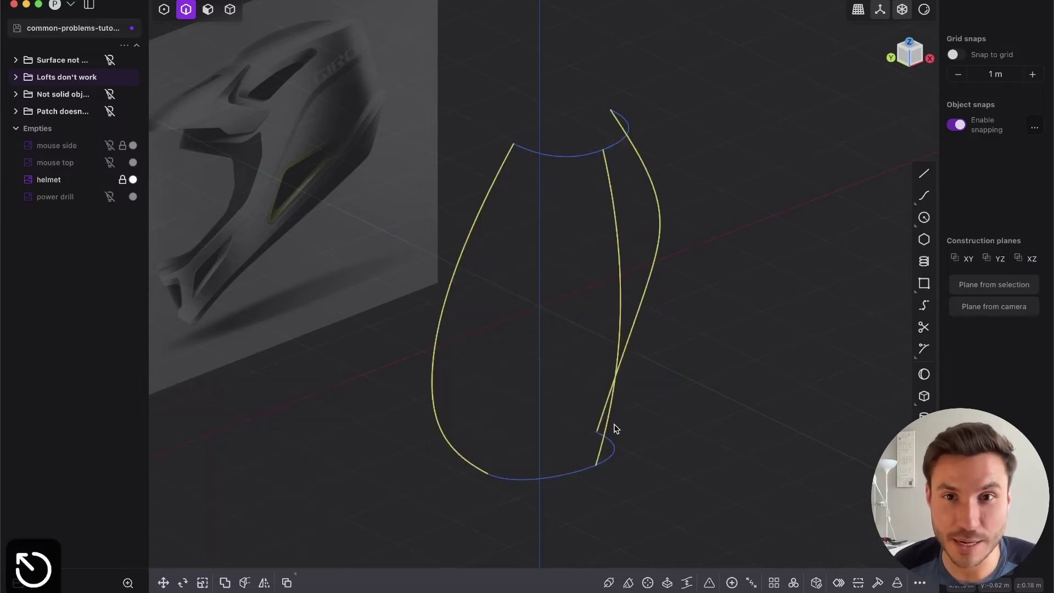
pyautogui.press('Escape')
pyautogui.moveTo(647, 320); pyautogui.dragTo(692, 340, button='middle')
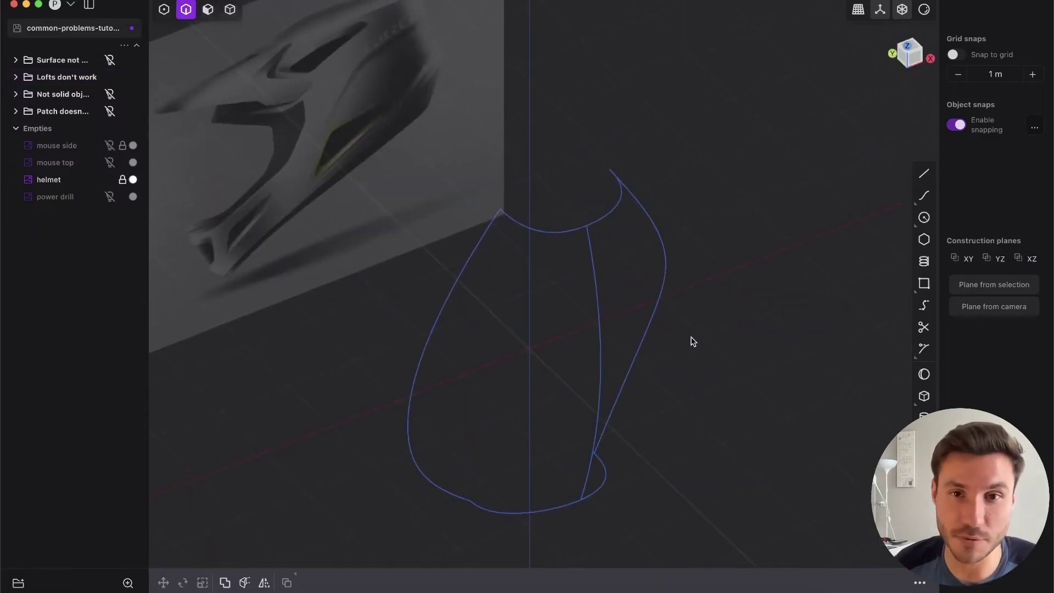
pyautogui.keyDown('shift'); pyautogui.moveTo(618, 311); pyautogui.dragTo(650, 286, button='middle'); pyautogui.keyUp('shift')
pyautogui.moveTo(545, 213); pyautogui.dragTo(574, 205, button='middle')
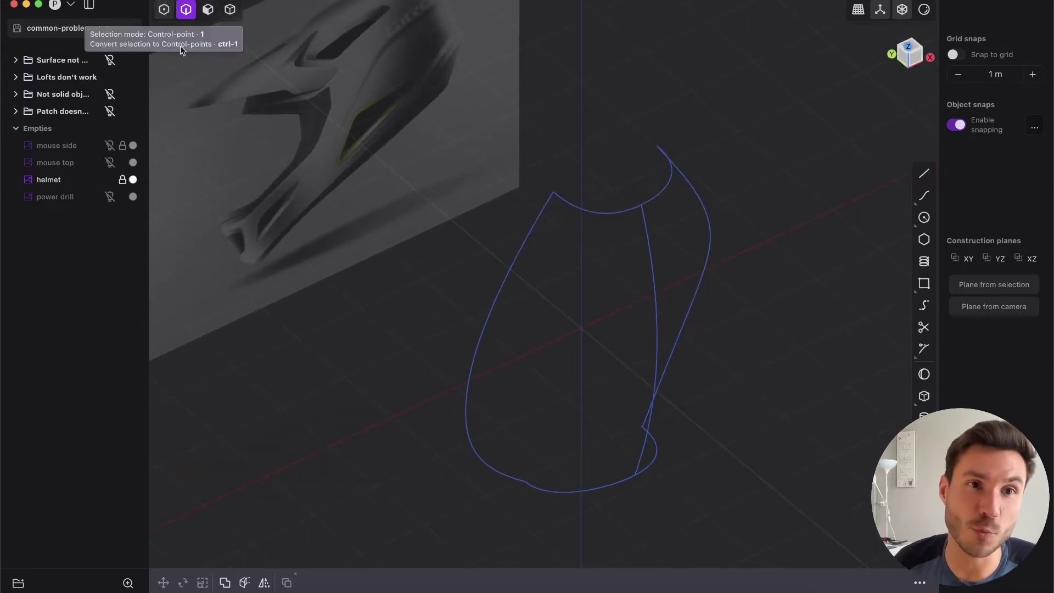
# Step: Show the control points and snap the upper arc's loose end onto the upper endpoint of the S-shaped outer vertical curve
pyautogui.click(164, 10)
pyautogui.scroll(2, 541, 248)
pyautogui.scroll(2, 541, 248)
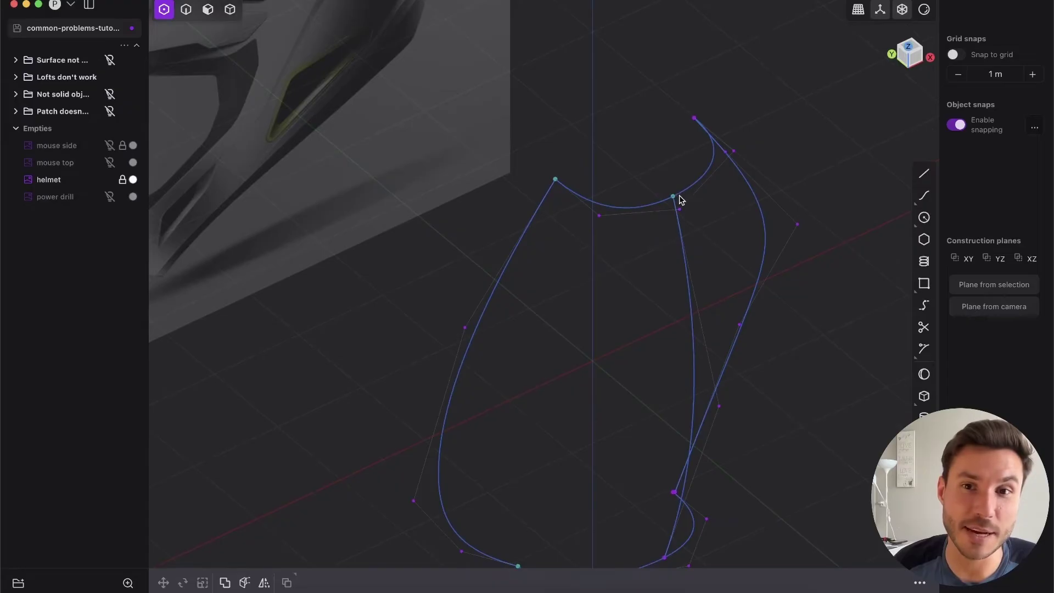
pyautogui.scroll(3, 679, 197)
pyautogui.keyDown('shift'); pyautogui.moveTo(720, 138); pyautogui.dragTo(585, 139, button='middle'); pyautogui.keyUp('shift')
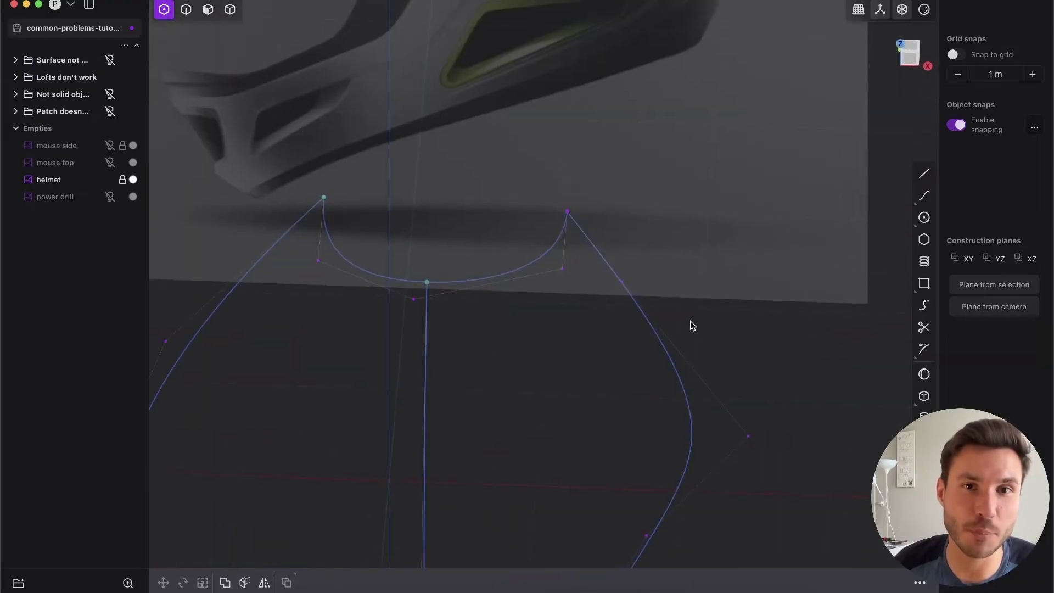
pyautogui.moveTo(423, 301); pyautogui.dragTo(580, 238, button='middle')
pyautogui.scroll(5, 437, 258)
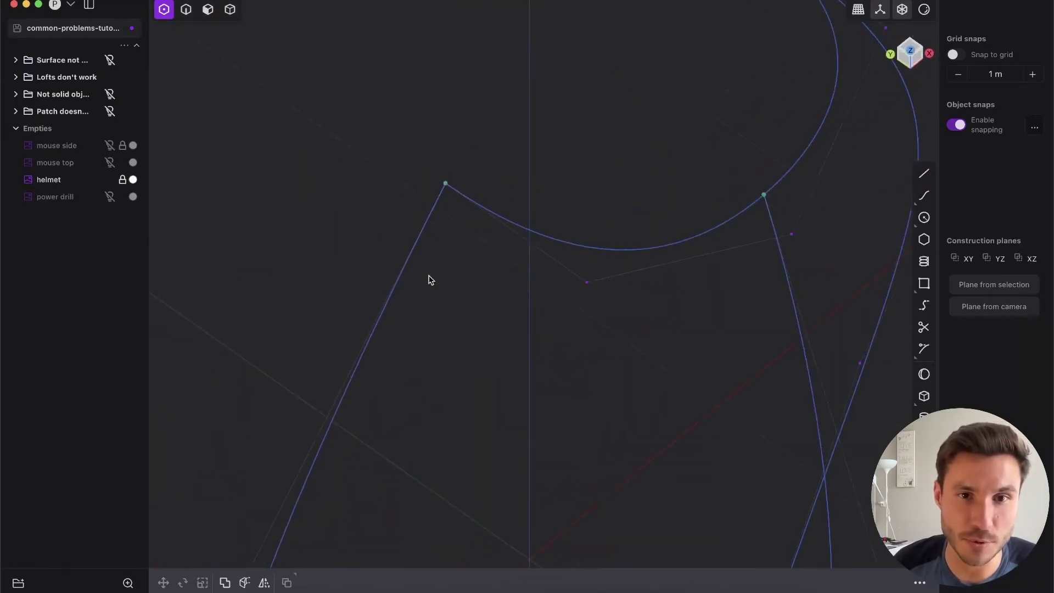
pyautogui.press('2')
pyautogui.press('1')
pyautogui.keyDown('shift'); pyautogui.moveTo(669, 230); pyautogui.dragTo(569, 270, button='middle'); pyautogui.keyUp('shift')
pyautogui.moveTo(657, 240); pyautogui.dragTo(495, 255, button='middle')
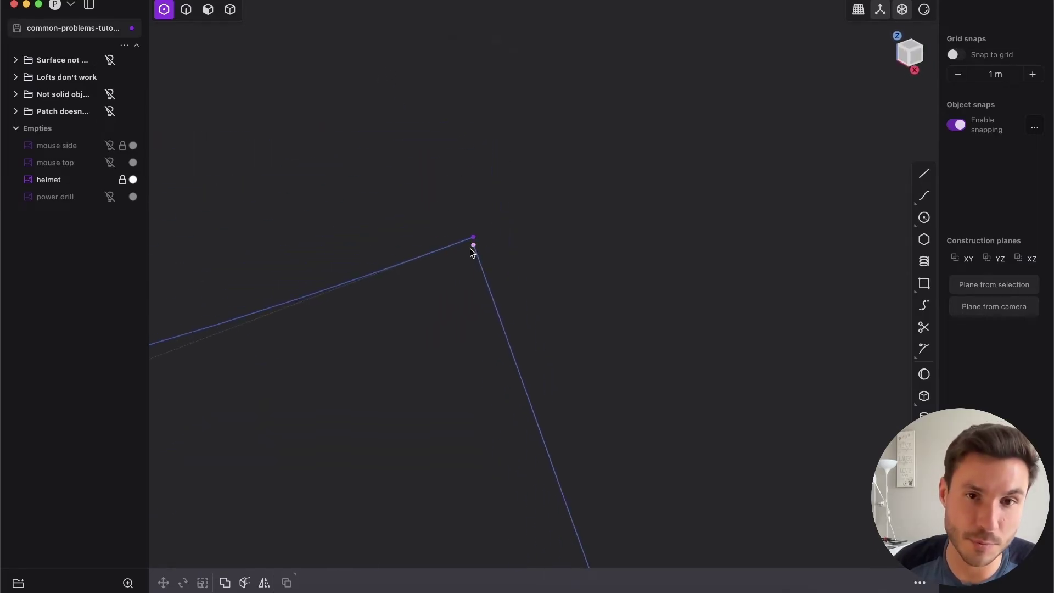
pyautogui.moveTo(476, 255); pyautogui.dragTo(503, 253)
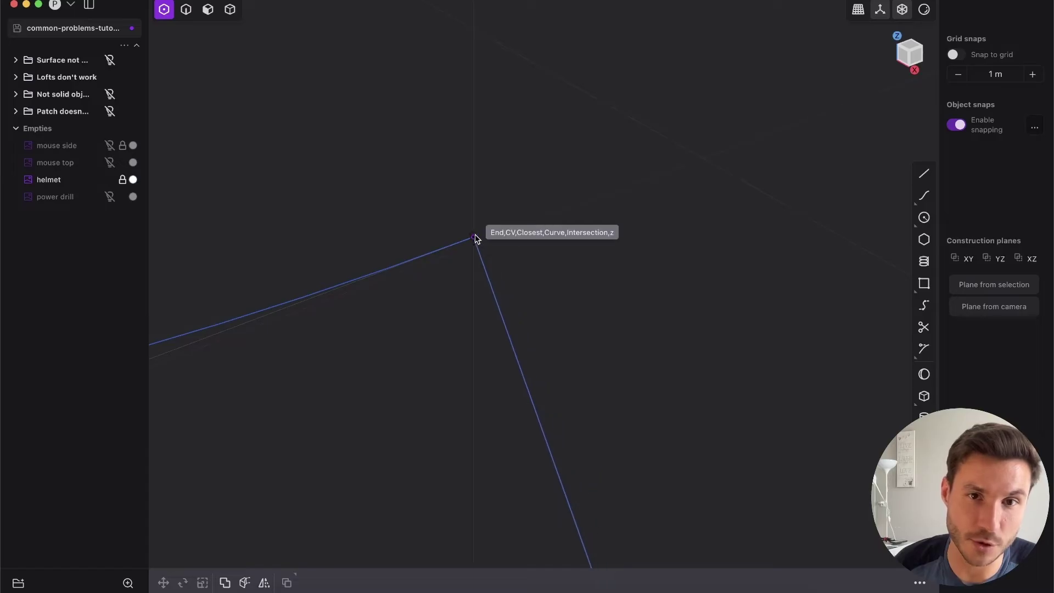
pyautogui.scroll(-10, 489, 274)
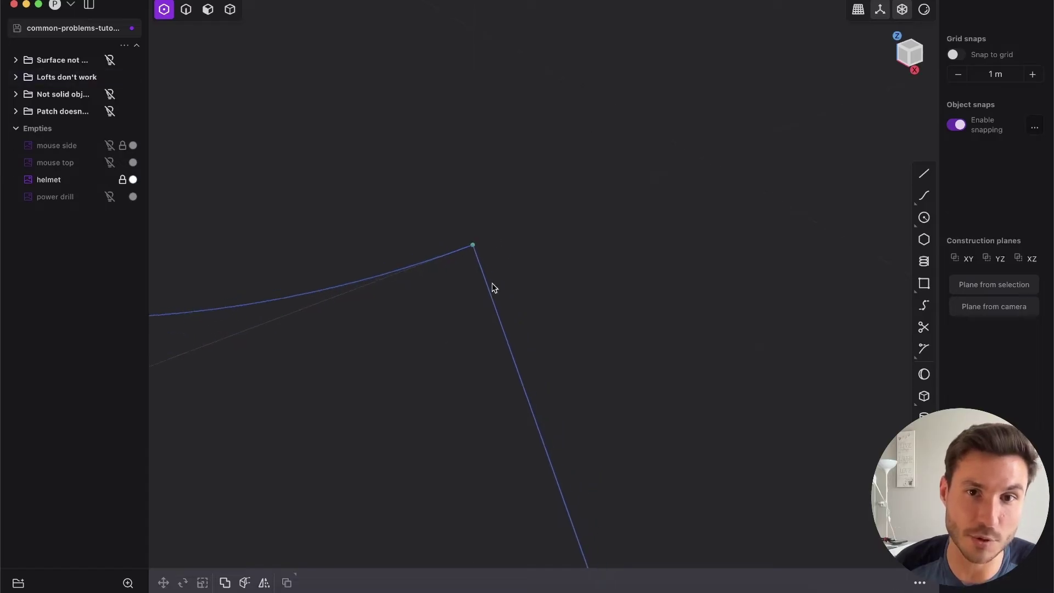
# Step: Snap the lower arc's loose end onto the lower endpoint of the S-shaped outer vertical curve
pyautogui.keyDown('shift'); pyautogui.moveTo(451, 395); pyautogui.dragTo(540, 205, button='middle'); pyautogui.keyUp('shift')
pyautogui.scroll(5, 514, 291)
pyautogui.keyDown('shift'); pyautogui.moveTo(496, 373); pyautogui.dragTo(545, 187, button='middle'); pyautogui.keyUp('shift')
pyautogui.scroll(6, 522, 447)
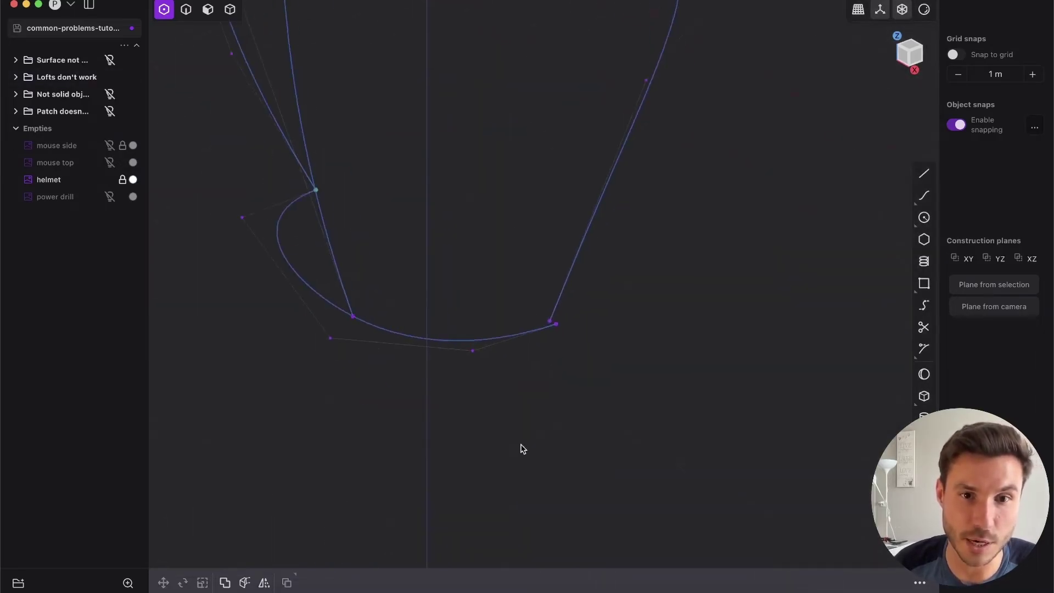
pyautogui.moveTo(500, 378); pyautogui.dragTo(570, 325, button='middle')
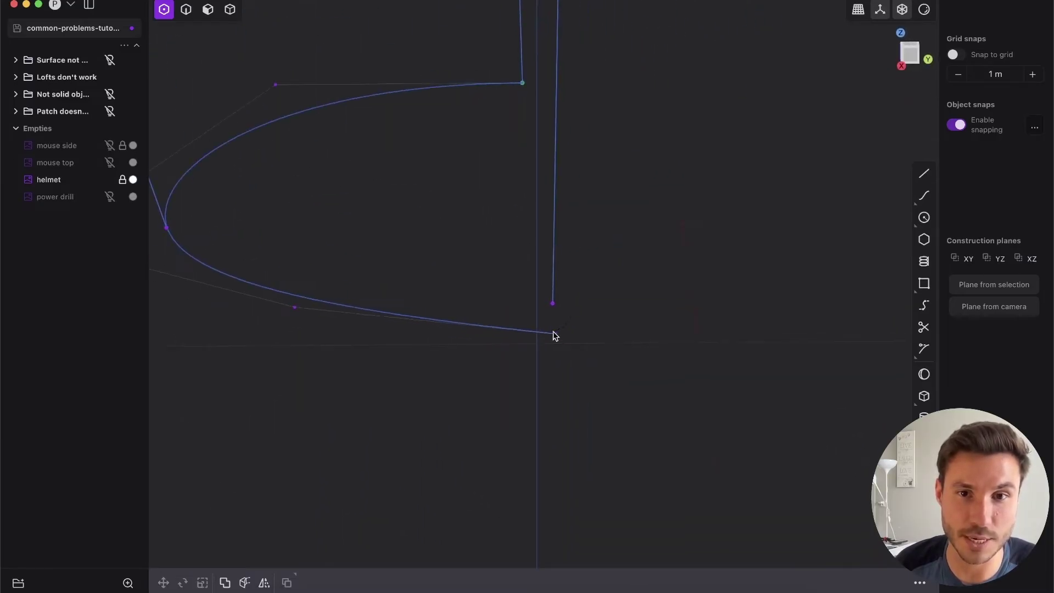
pyautogui.moveTo(555, 335); pyautogui.dragTo(551, 311)
pyautogui.scroll(-5, 488, 310)
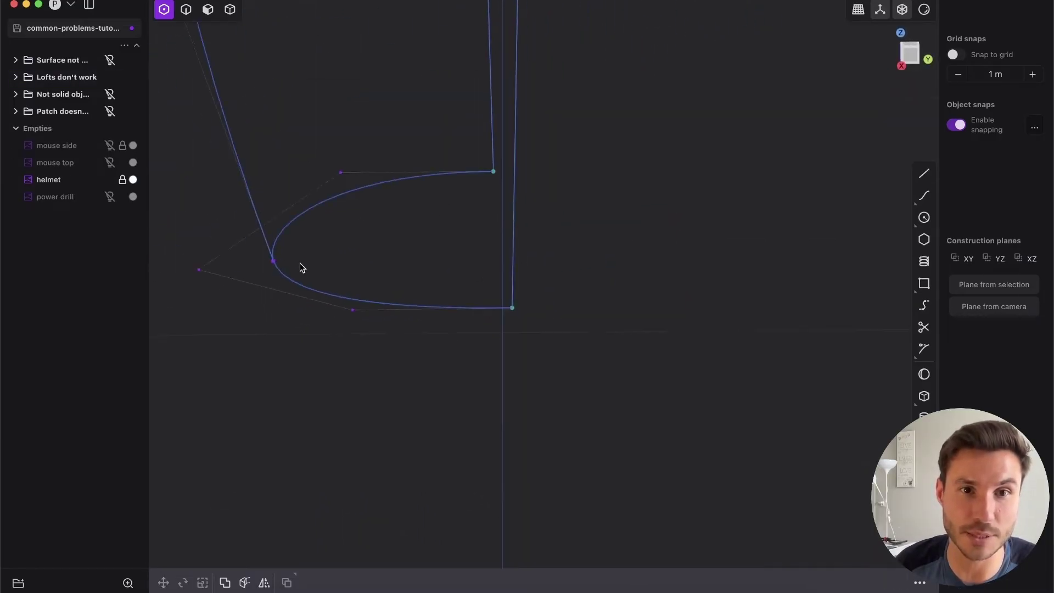
# Step: Snap the middle vertical curve's lower endpoint onto the lower arc
pyautogui.moveTo(301, 266); pyautogui.dragTo(638, 316, button='middle')
pyautogui.scroll(8, 455, 300)
pyautogui.moveTo(771, 185); pyautogui.dragTo(503, 433, button='middle')
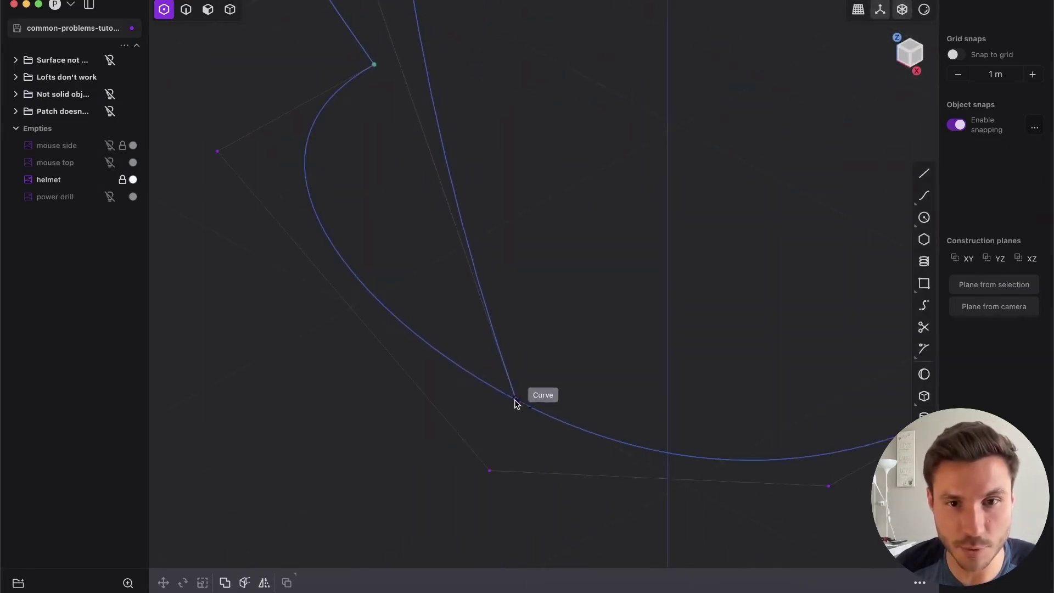
pyautogui.scroll(-10, 536, 374)
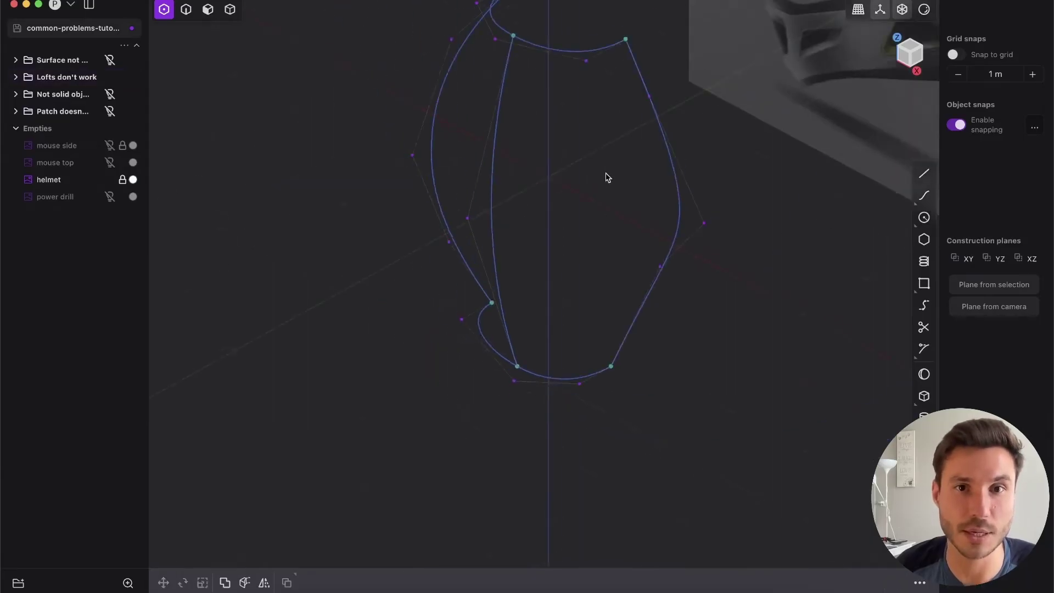
# Step: Loft through the three vertical curves using both the upper and lower arcs as guides
pyautogui.keyDown('shift'); pyautogui.moveTo(607, 176); pyautogui.dragTo(588, 248, button='middle'); pyautogui.keyUp('shift')
pyautogui.moveTo(497, 127); pyautogui.dragTo(637, 165, button='middle')
pyautogui.keyDown('shift'); pyautogui.moveTo(637, 165); pyautogui.dragTo(569, 158, button='middle'); pyautogui.keyUp('shift')
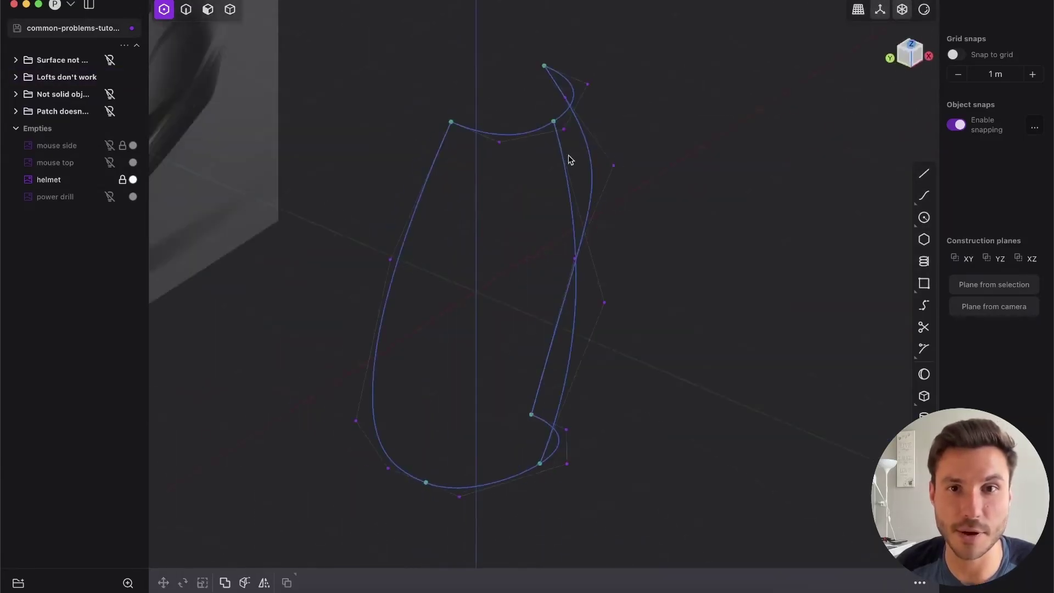
pyautogui.press('2')
pyautogui.press('2')
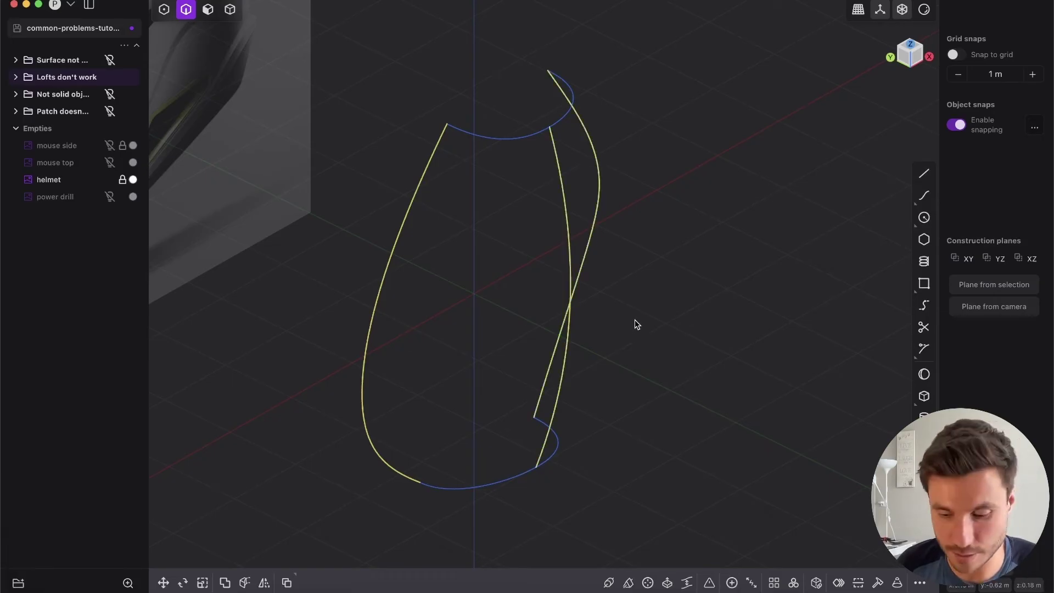
pyautogui.press('l')
pyautogui.click(493, 140)
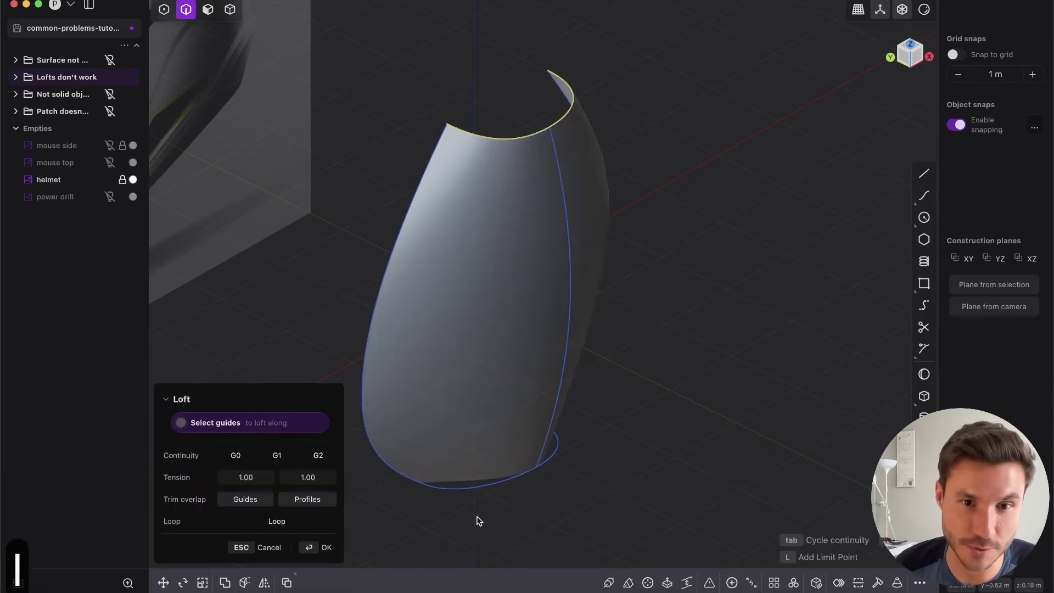
pyautogui.click(470, 504)
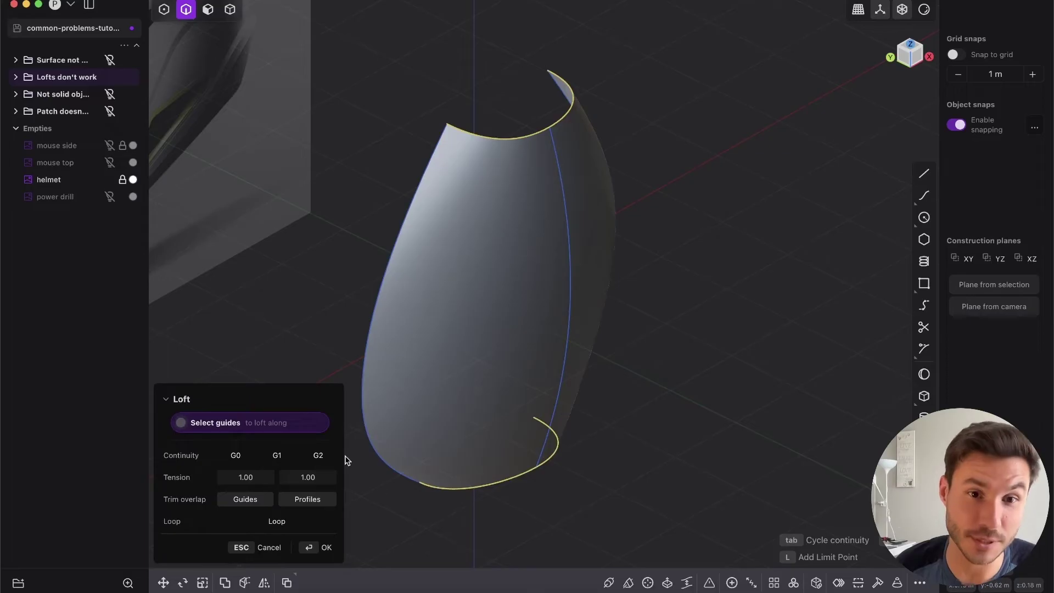
pyautogui.moveTo(544, 279); pyautogui.dragTo(499, 249, button='middle')
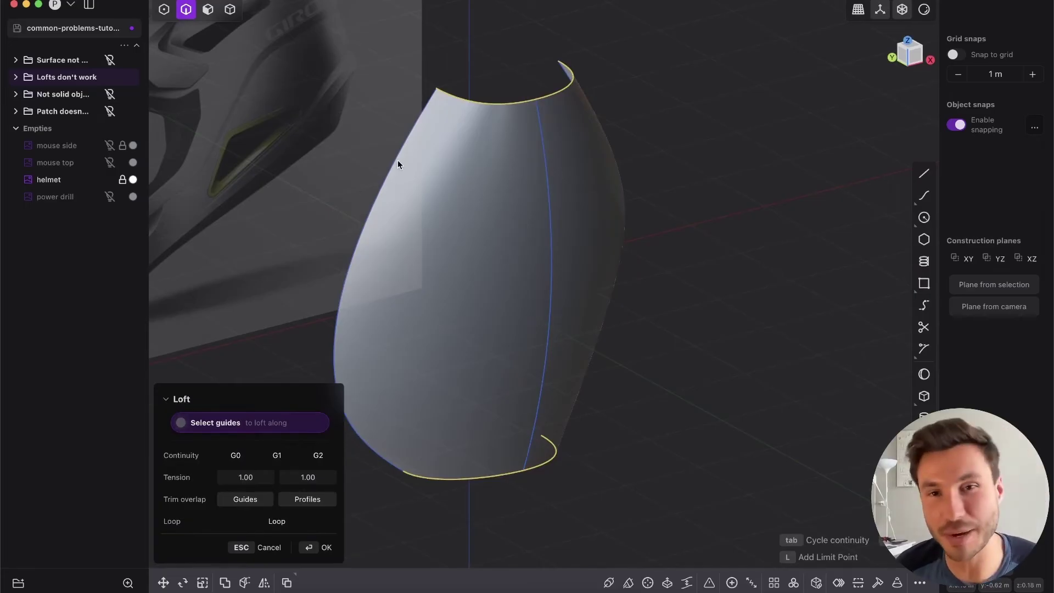
pyautogui.moveTo(452, 241); pyautogui.dragTo(553, 358, button='middle')
pyautogui.click(306, 546)
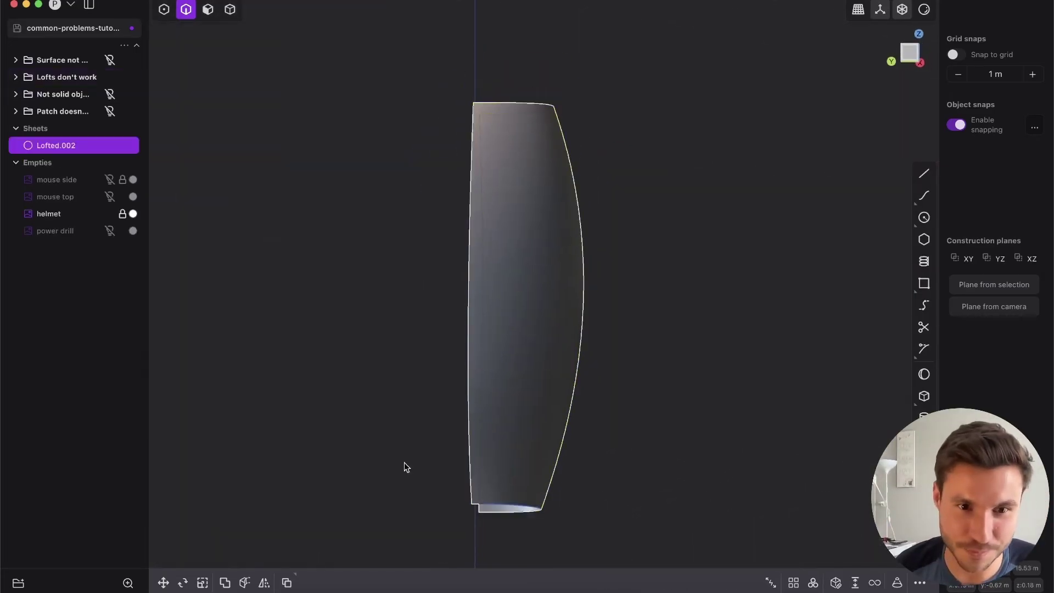
# Step: Mirror the lofted sheet along the Y axis to form the other half of the body
pyautogui.moveTo(404, 464); pyautogui.dragTo(557, 265, button='middle')
pyautogui.press('Tab')
pyautogui.click(523, 411)
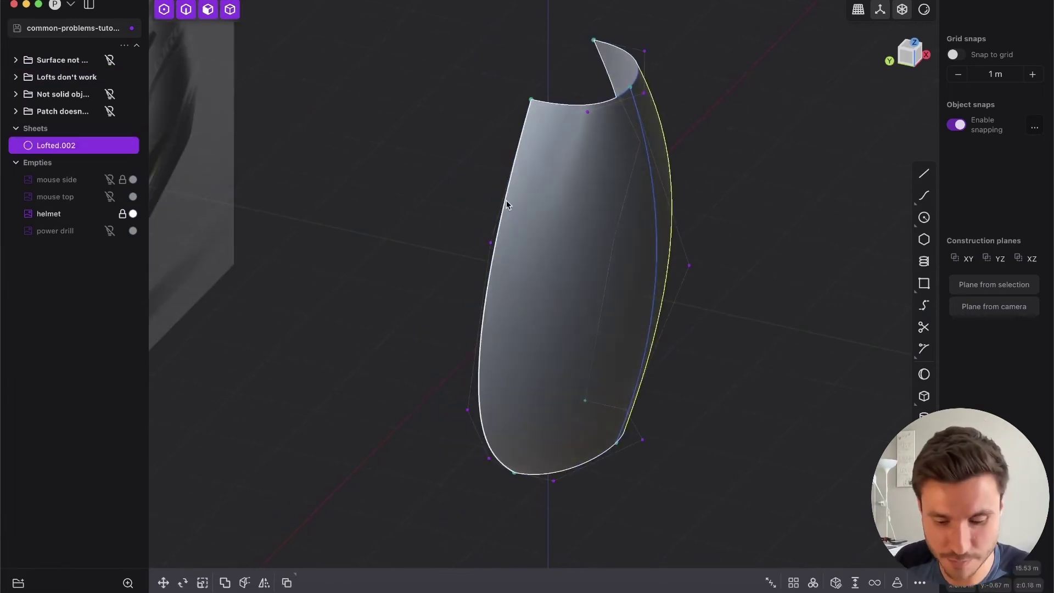
pyautogui.hotkey('alt', 'x')
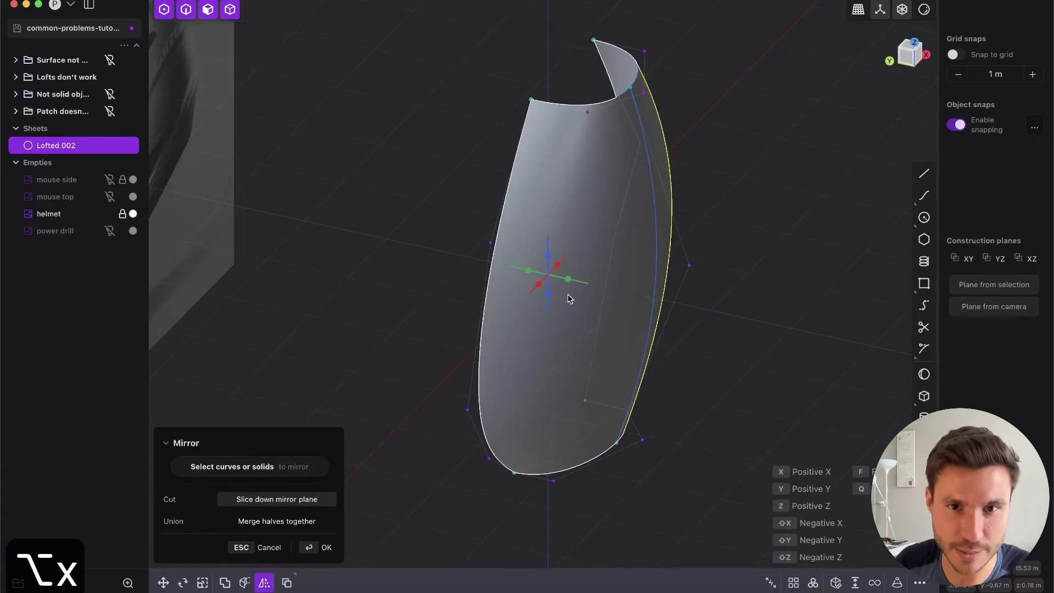
pyautogui.click(652, 287)
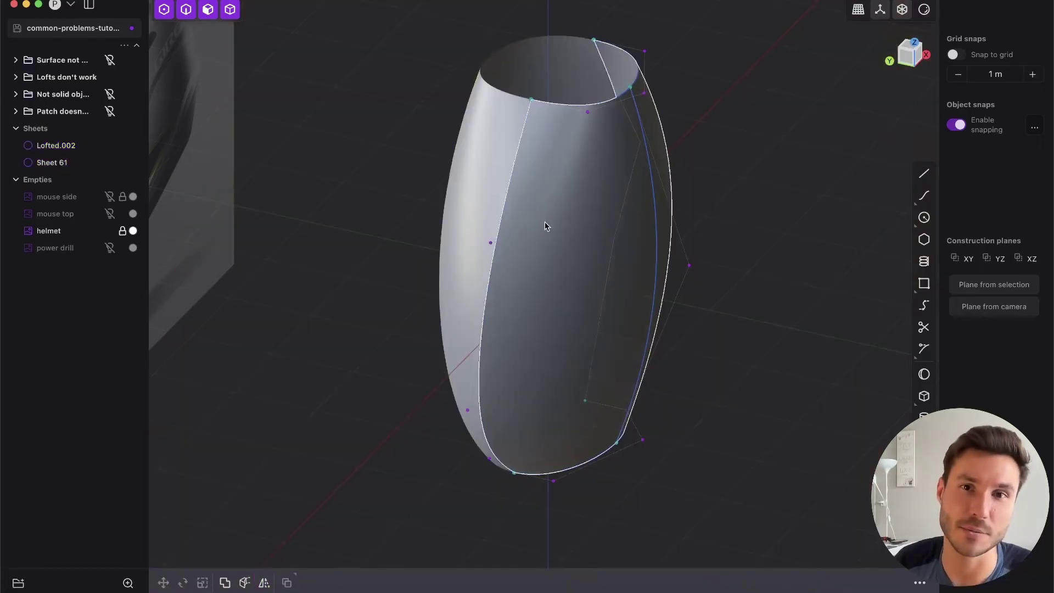
# Step: Delete the three vertical profile curves from the mirrored body
pyautogui.press('2')
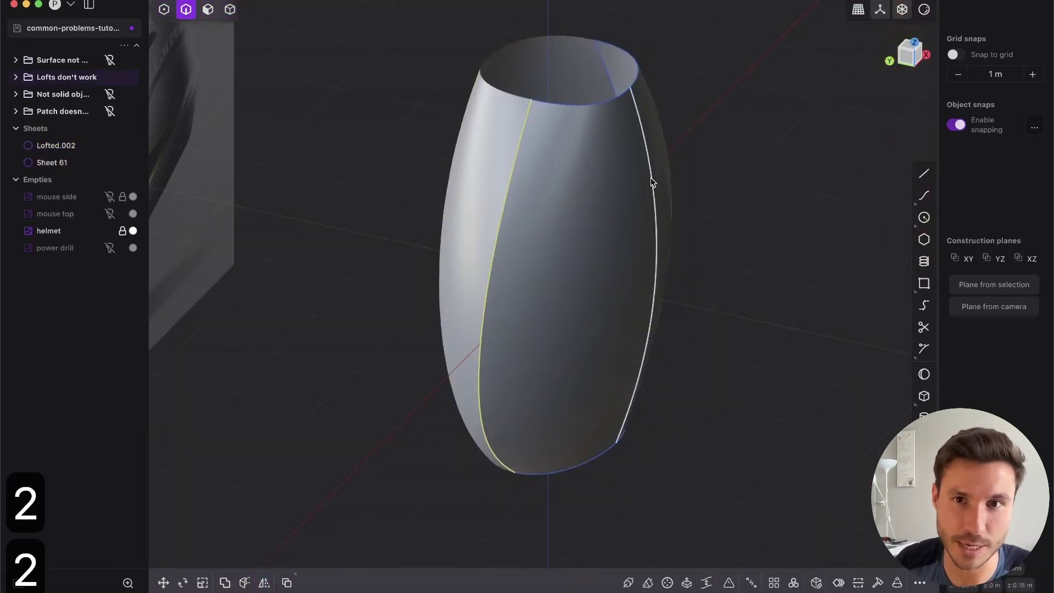
pyautogui.press('x')
pyautogui.press('x')
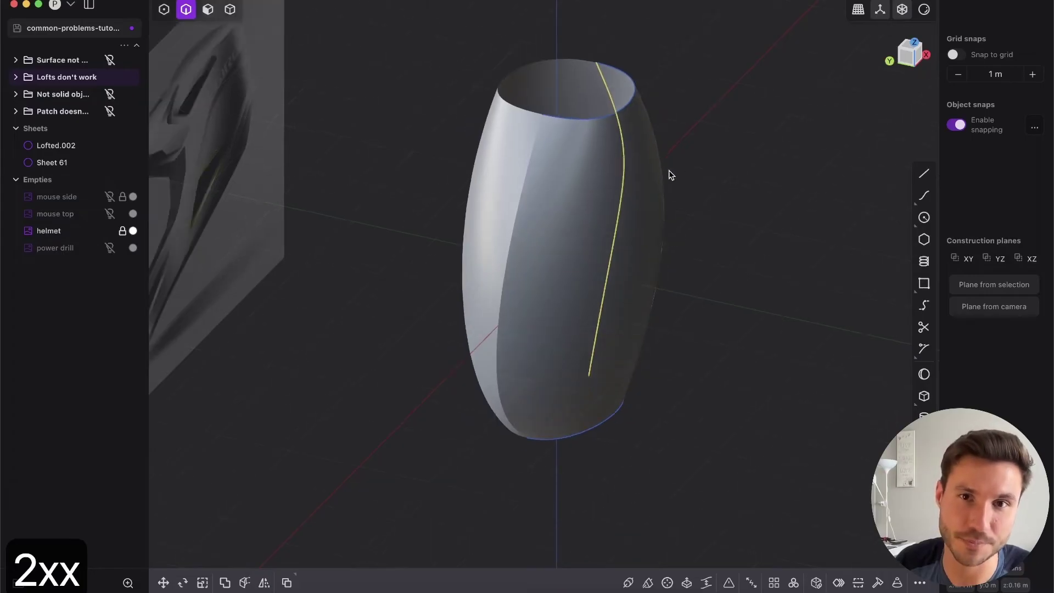
pyautogui.press('x')
# Step: Examine the arcs' end control points in the Top view and the seam between the mirrored halves
pyautogui.moveTo(642, 152); pyautogui.dragTo(562, 259, button='middle')
pyautogui.scroll(5, 561, 213)
pyautogui.moveTo(561, 213); pyautogui.dragTo(609, 247, button='middle')
pyautogui.press('1')
pyautogui.press('2')
pyautogui.moveTo(565, 188); pyautogui.dragTo(569, 188, button='middle')
pyautogui.press('1')
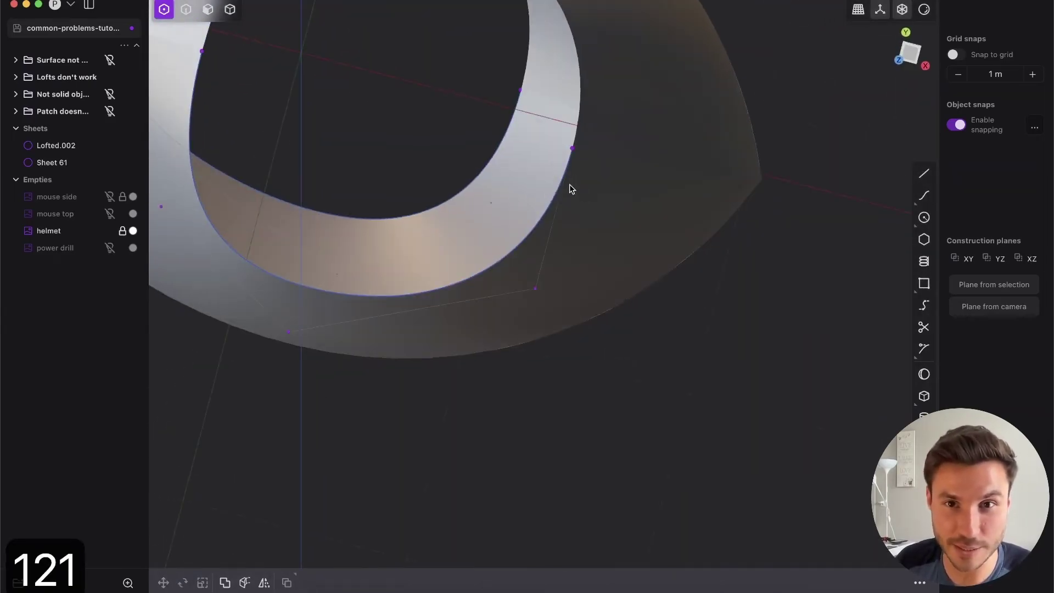
pyautogui.click(909, 54)
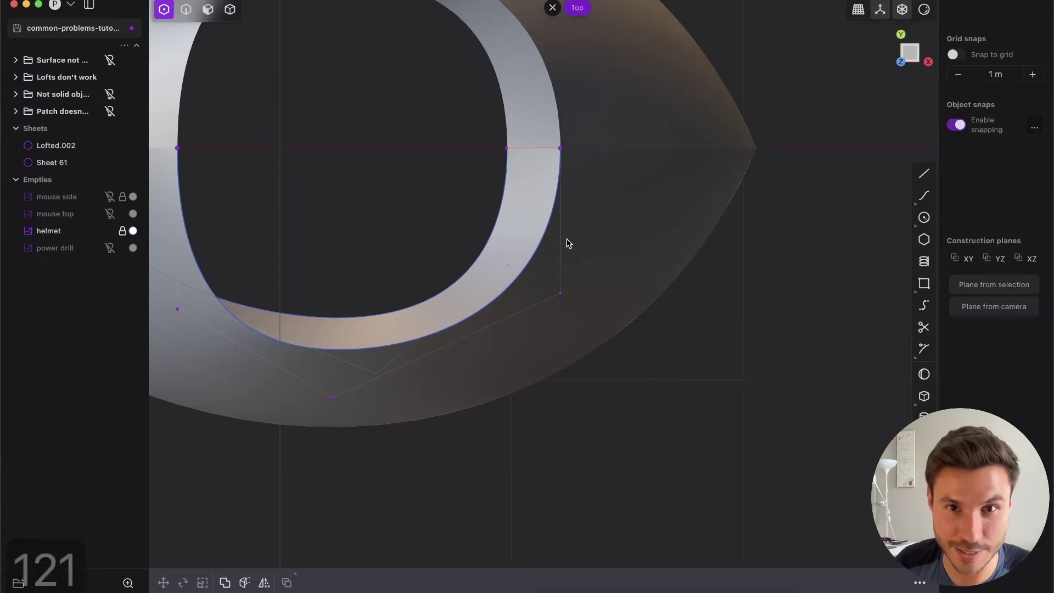
pyautogui.moveTo(565, 243); pyautogui.dragTo(613, 240, button='middle')
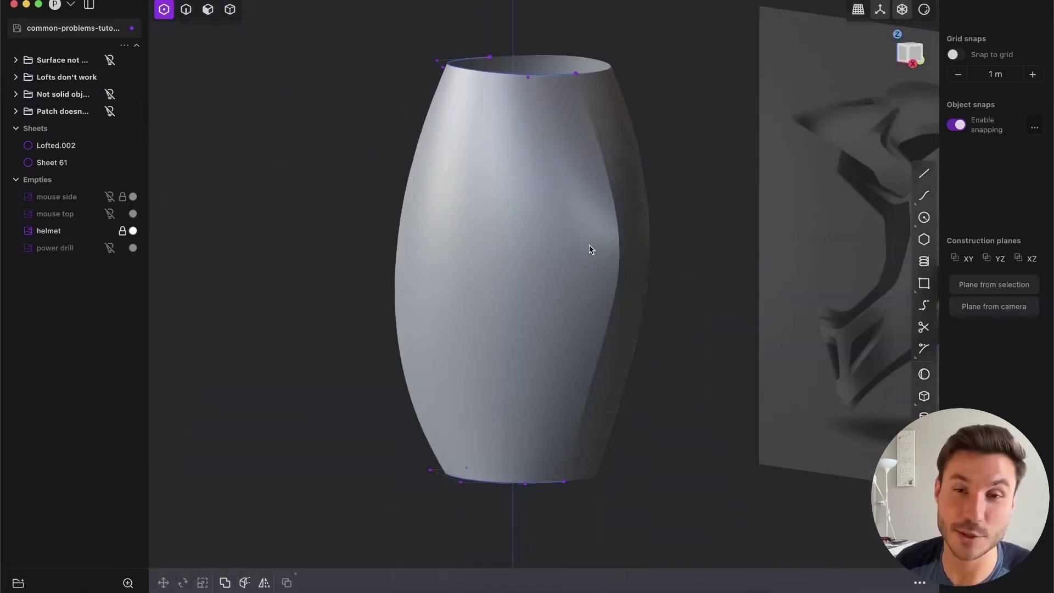
# Step: Undo the curve deletion, the mirror and the loft to return to the bare curve network
pyautogui.press('super+z')
pyautogui.press('super+z')
pyautogui.press('super+z')
pyautogui.press('super+z')
pyautogui.press('super+z')
pyautogui.press('super+z')
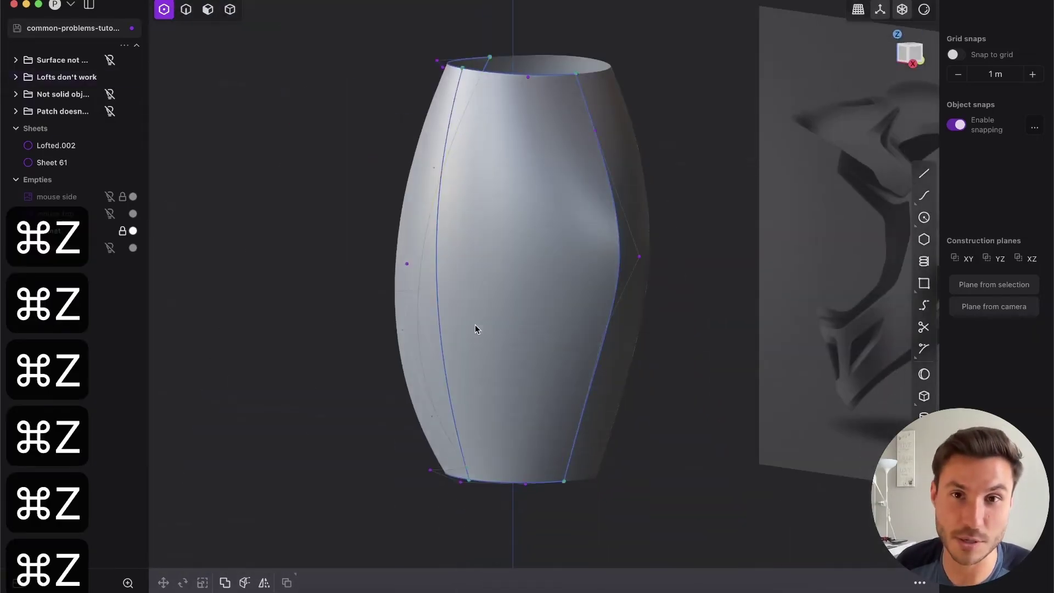
pyautogui.press('super+z')
pyautogui.press('super+z')
pyautogui.press('super+z')
# Step: Extrude the two outer vertical curves outward along the Y direction into narrow strips
pyautogui.moveTo(414, 275); pyautogui.dragTo(448, 178, button='middle')
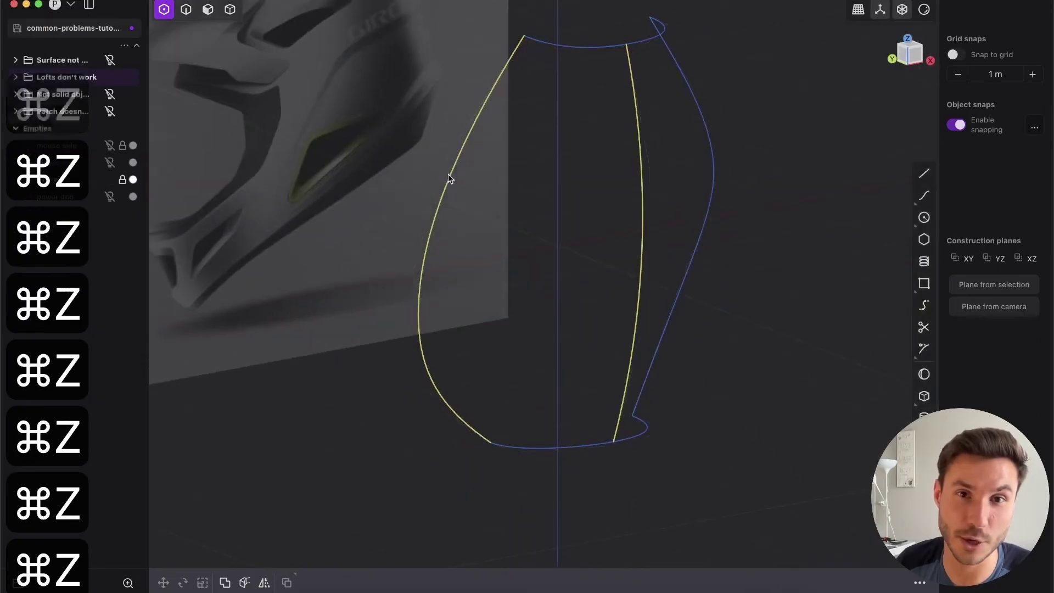
pyautogui.press('2')
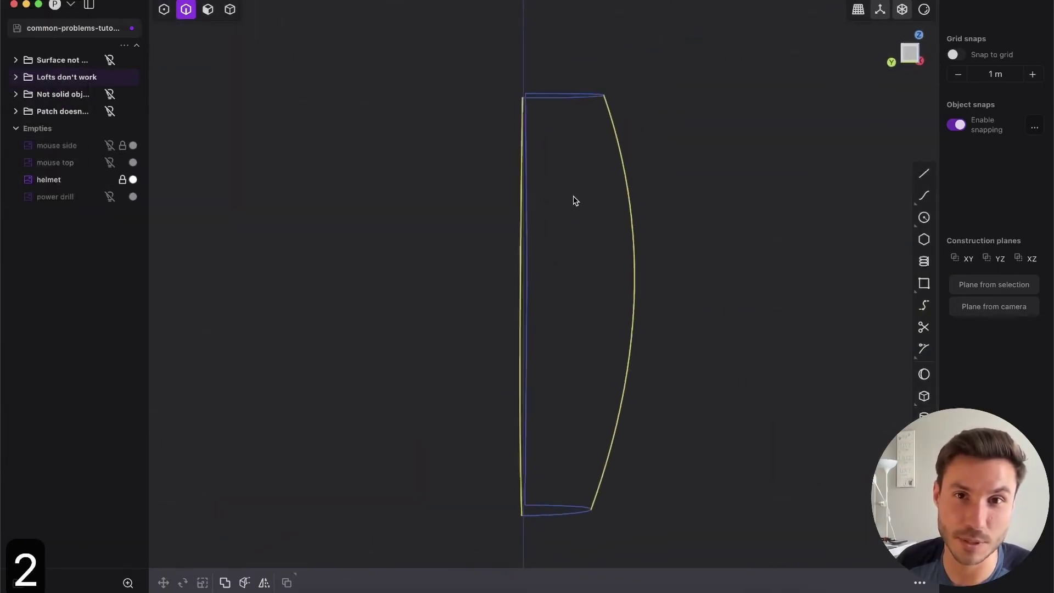
pyautogui.moveTo(574, 199); pyautogui.dragTo(570, 222, button='middle')
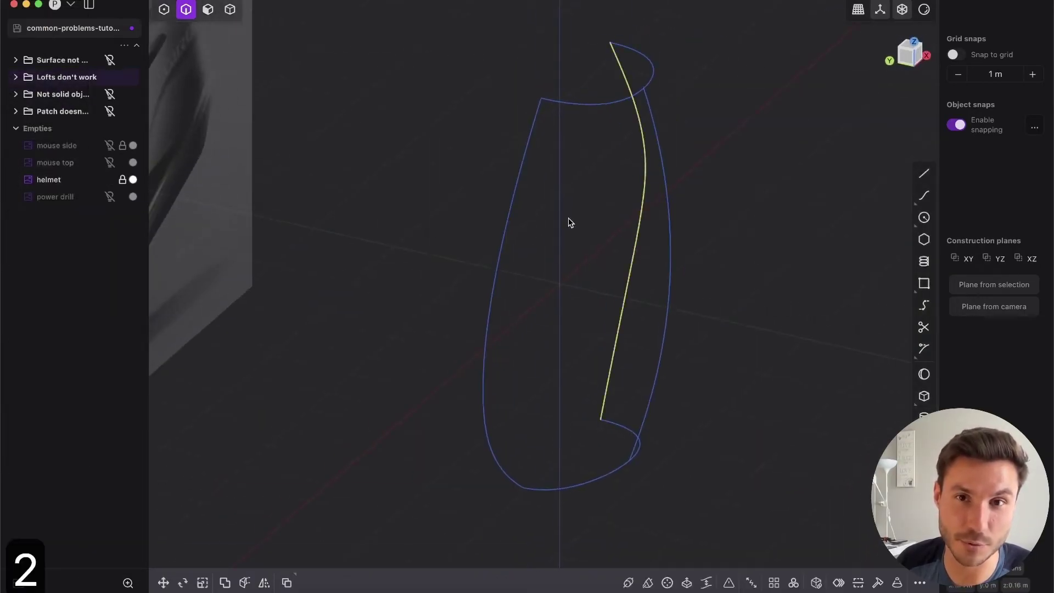
pyautogui.moveTo(507, 247); pyautogui.dragTo(509, 277, button='middle')
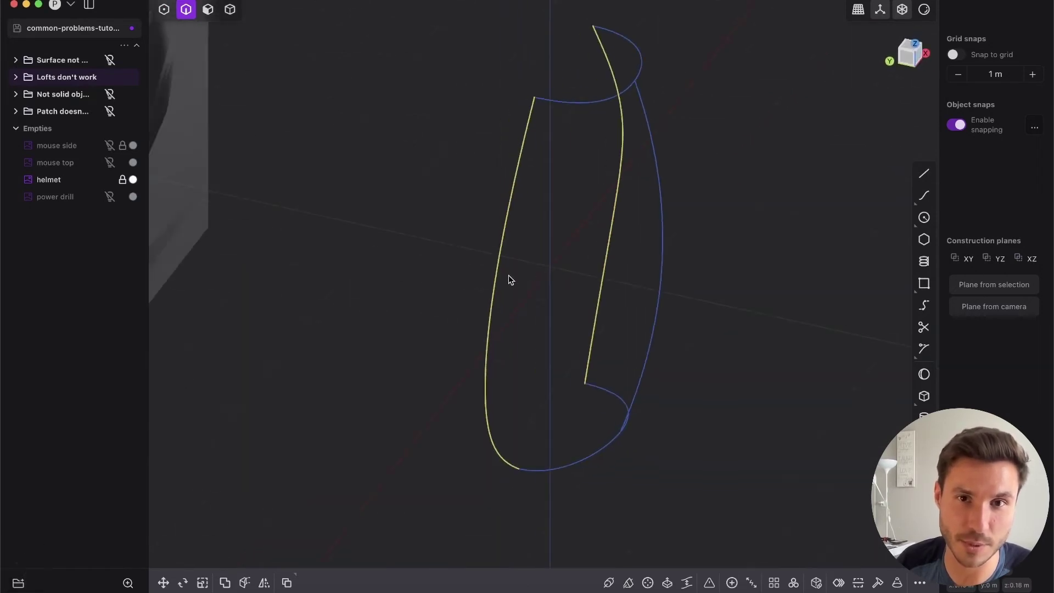
pyautogui.press('e')
pyautogui.moveTo(455, 239); pyautogui.dragTo(410, 235)
pyautogui.rightClick(469, 233)
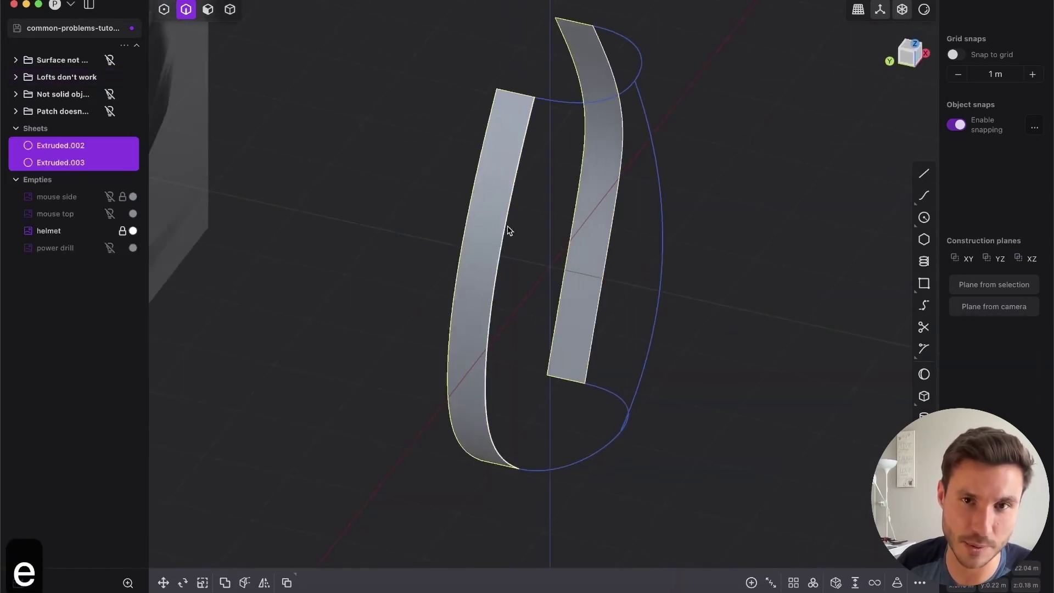
# Step: Delete the two original outer vertical curves along the inner edges of the extruded strips
pyautogui.press('2')
pyautogui.click(510, 252)
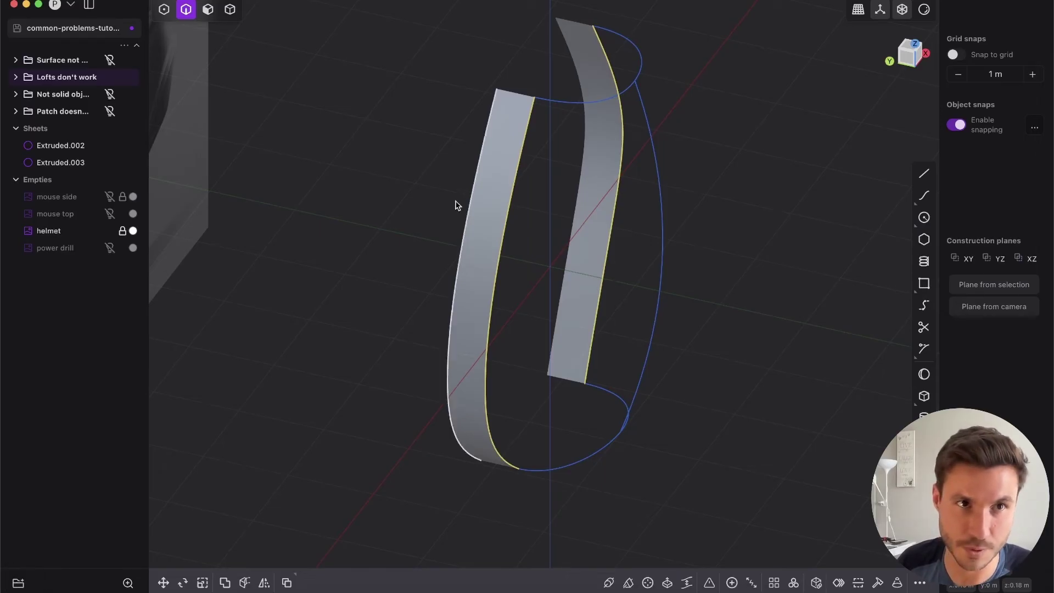
pyautogui.press('x')
pyautogui.press('2')
pyautogui.click(567, 253)
pyautogui.hotkey('shift', 'e')
pyautogui.press('Escape')
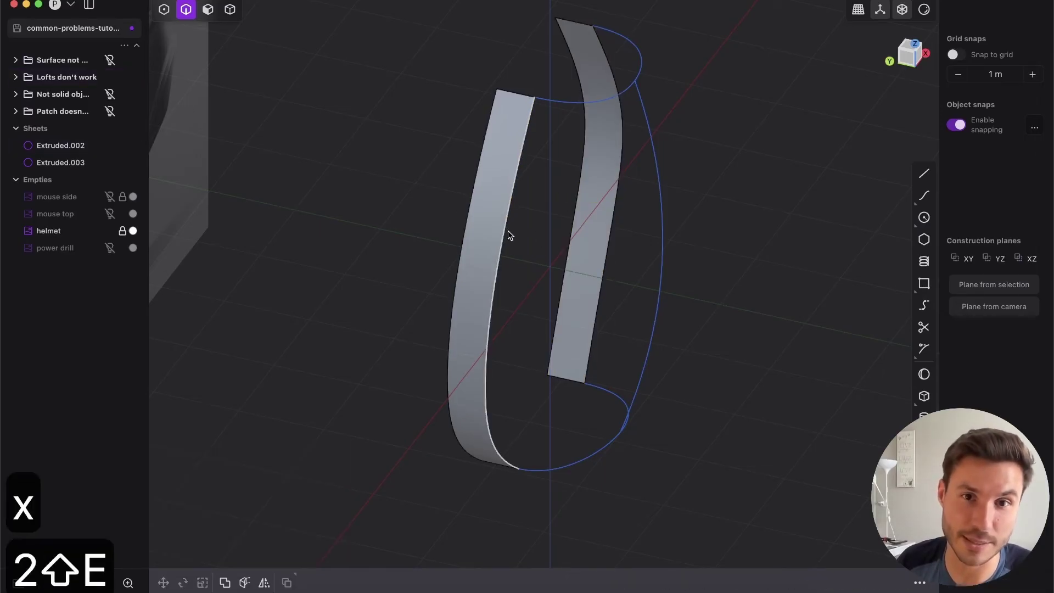
# Step: Loft through the strips' inner edges and the middle vertical curve with G1 continuity, using the upper and lower arcs as guides
pyautogui.click(505, 236)
pyautogui.moveTo(660, 248); pyautogui.dragTo(532, 252, button='middle')
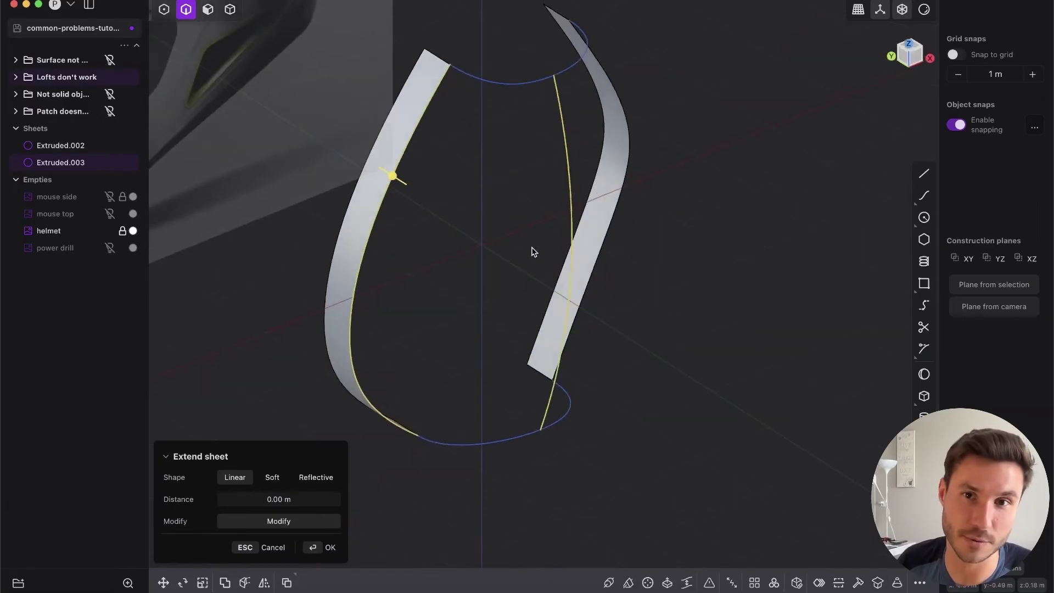
pyautogui.click(617, 211)
pyautogui.moveTo(617, 211); pyautogui.dragTo(561, 183, button='middle')
pyautogui.press('l')
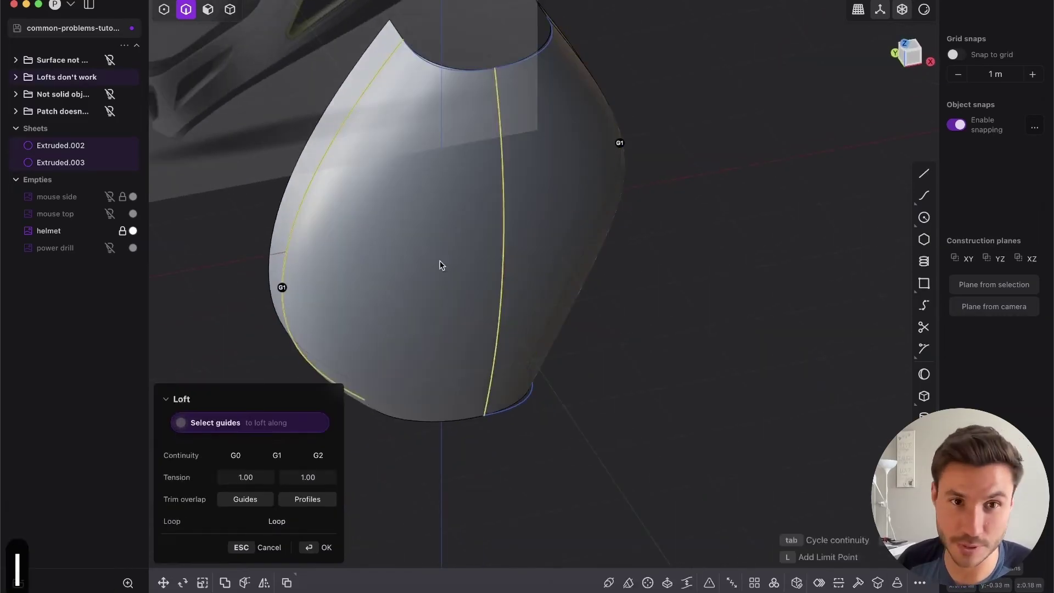
pyautogui.moveTo(439, 261); pyautogui.dragTo(465, 217, button='middle')
pyautogui.click(471, 90)
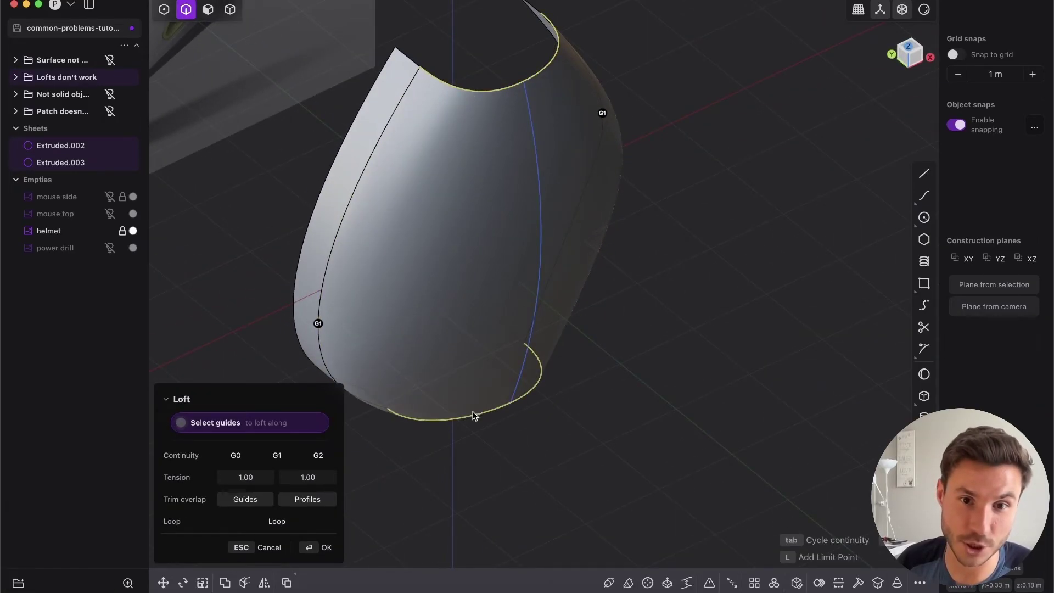
pyautogui.click(324, 545)
pyautogui.click(242, 407)
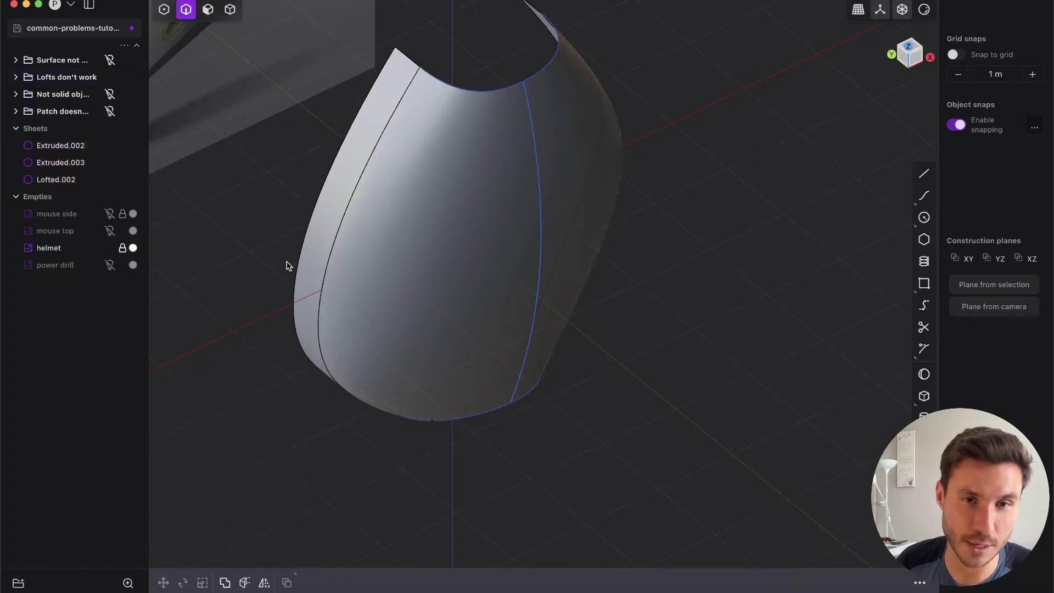
# Step: Delete the two extruded strips beside the lofted surface
pyautogui.press('Tab')
pyautogui.click(357, 154)
pyautogui.press('x')
pyautogui.keyDown('shift'); pyautogui.moveTo(510, 82); pyautogui.dragTo(584, 151, button='middle'); pyautogui.keyUp('shift')
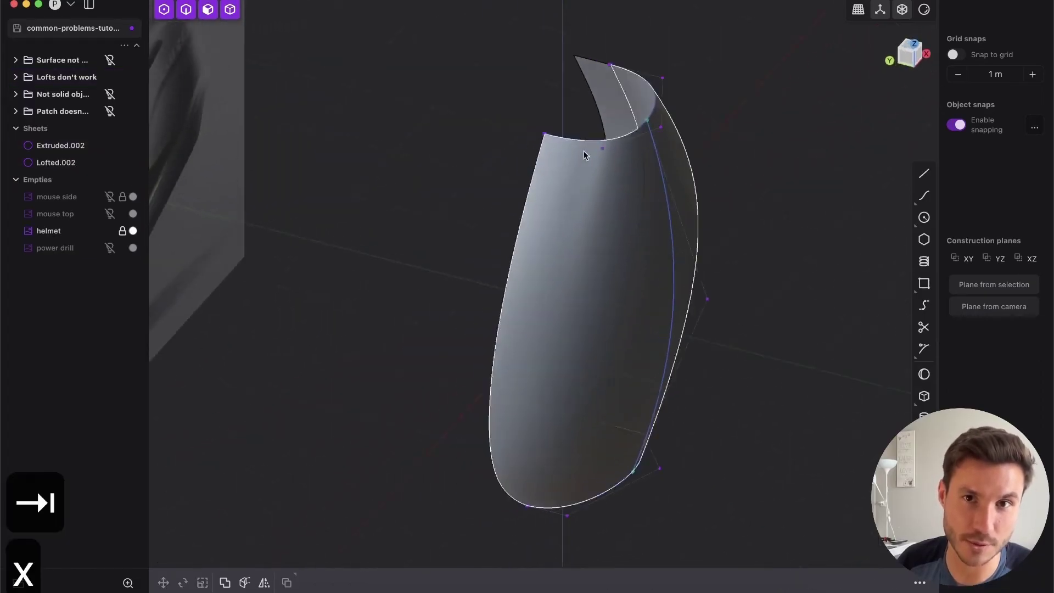
pyautogui.click(605, 96)
pyautogui.press('x')
# Step: Mirror the lofted sheet across its open side to form a closed shell
pyautogui.click(582, 259)
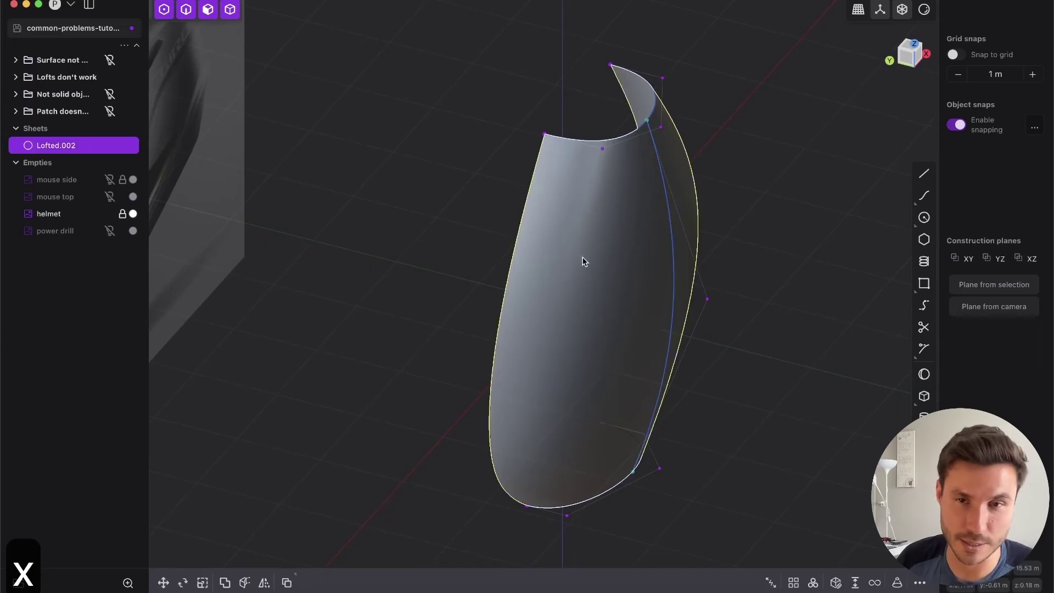
pyautogui.press('super+x')
pyautogui.click(582, 311)
pyautogui.rightClick(645, 291)
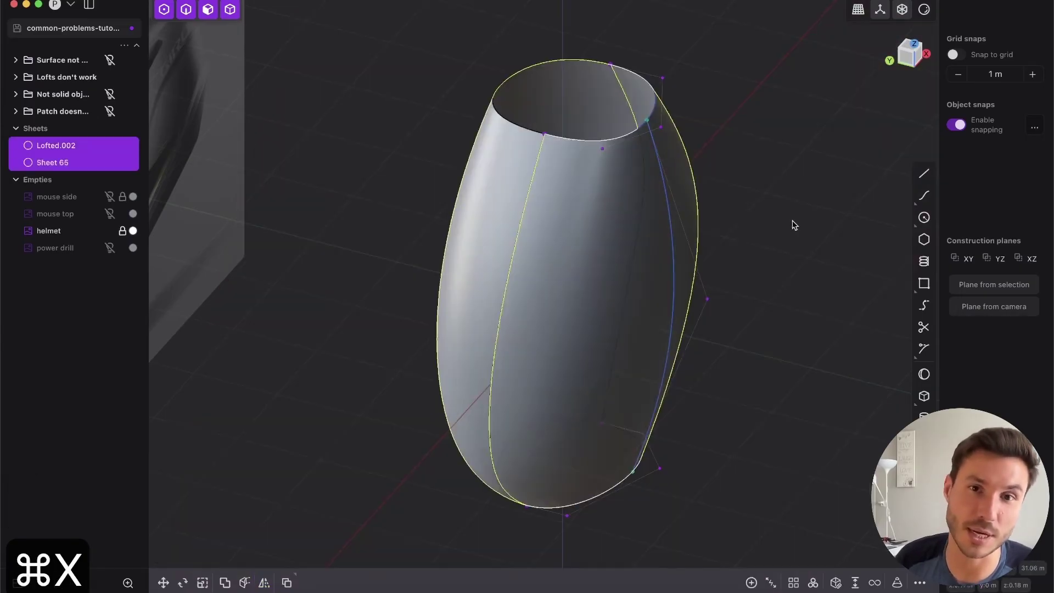
# Step: Hide the remaining guide and profile curves so only the two sheets are displayed
pyautogui.click(794, 225)
pyautogui.hotkey('shift', 'e')
pyautogui.scroll(-4, 667, 200)
pyautogui.moveTo(666, 199)
pyautogui.mouseDown(button='middle')
pyautogui.moveTo(650, 228)
pyautogui.moveTo(468, 252)
pyautogui.moveTo(456, 224)
pyautogui.moveTo(574, 251)
pyautogui.moveTo(672, 218)
pyautogui.mouseUp(button='middle')
pyautogui.press('2')
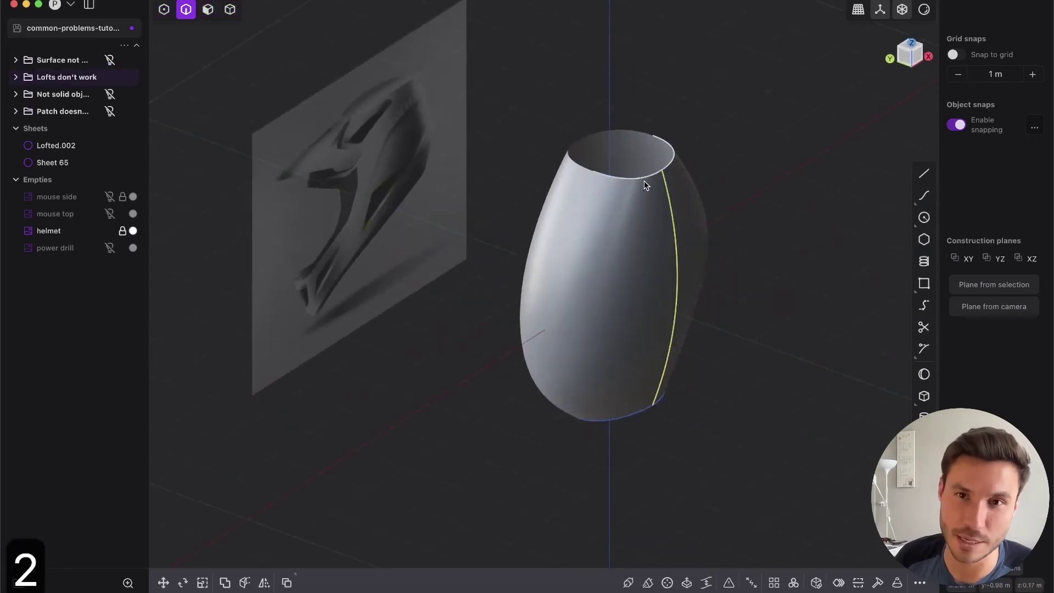
pyautogui.press('h')
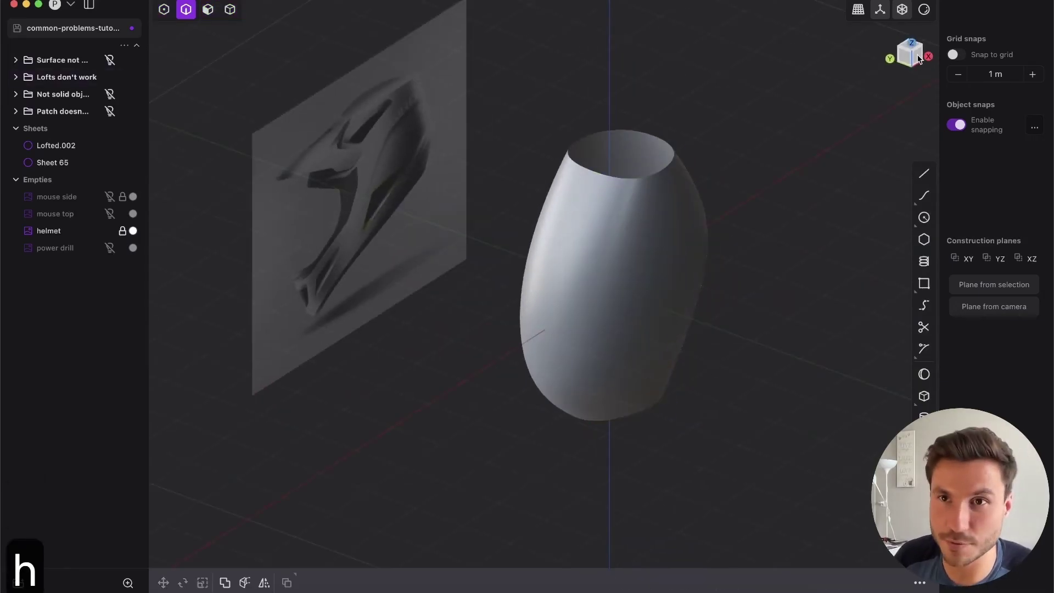
# Step: Inspect the seam between the two sheets, and delete the mirrored half
pyautogui.click(918, 55)
pyautogui.moveTo(680, 209); pyautogui.dragTo(755, 263, button='middle')
pyautogui.press('Tab')
pyautogui.moveTo(787, 440); pyautogui.dragTo(476, 122)
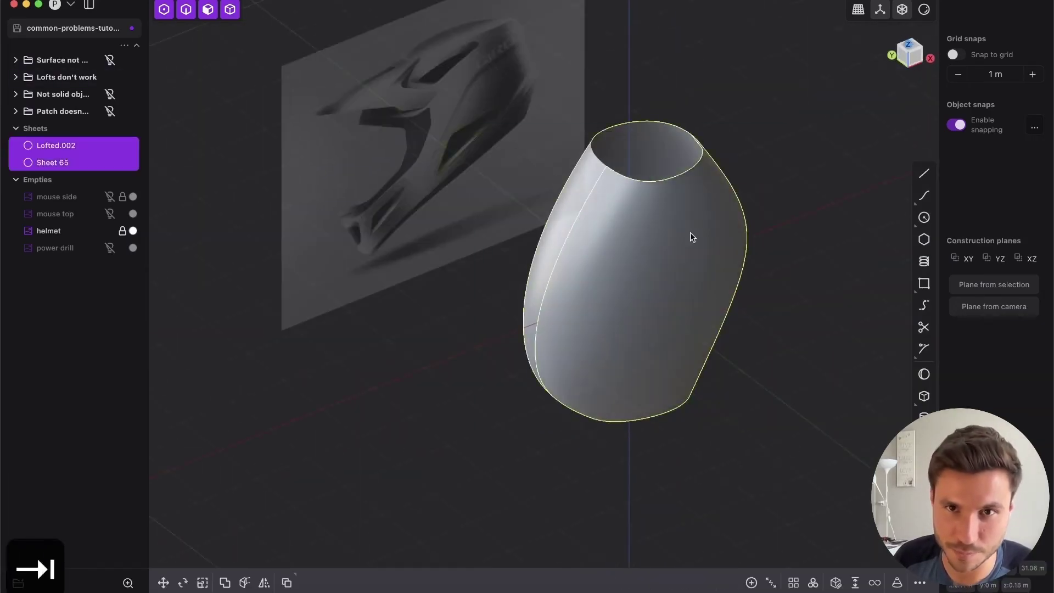
pyautogui.click(752, 100)
pyautogui.moveTo(651, 188); pyautogui.dragTo(690, 181, button='middle')
pyautogui.press('Tab')
pyautogui.click(586, 182)
pyautogui.press('x')
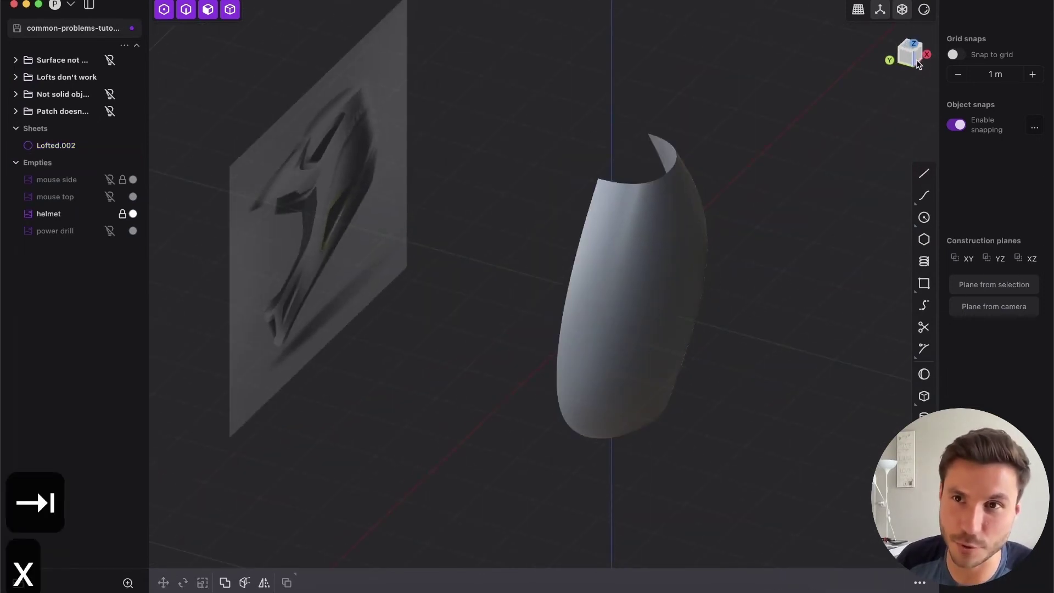
# Step: Draw a curve across the upper part of the helmet in the Front view and adjust its control points to the reference
pyautogui.click(918, 64)
pyautogui.scroll(5, 713, 247)
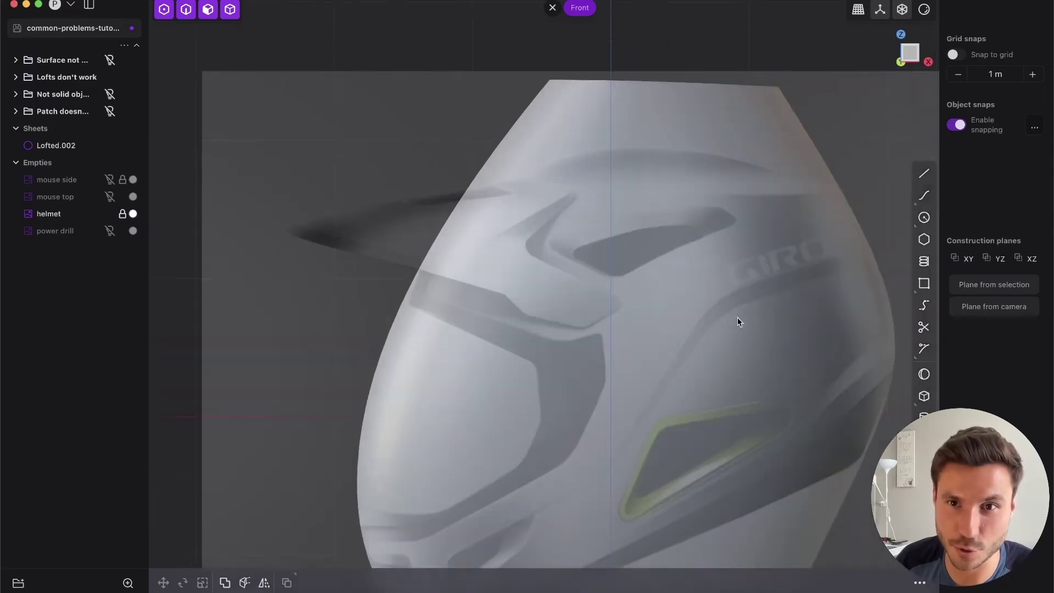
pyautogui.keyDown('shift'); pyautogui.moveTo(737, 317); pyautogui.dragTo(609, 331, button='middle'); pyautogui.keyUp('shift')
pyautogui.click(924, 196)
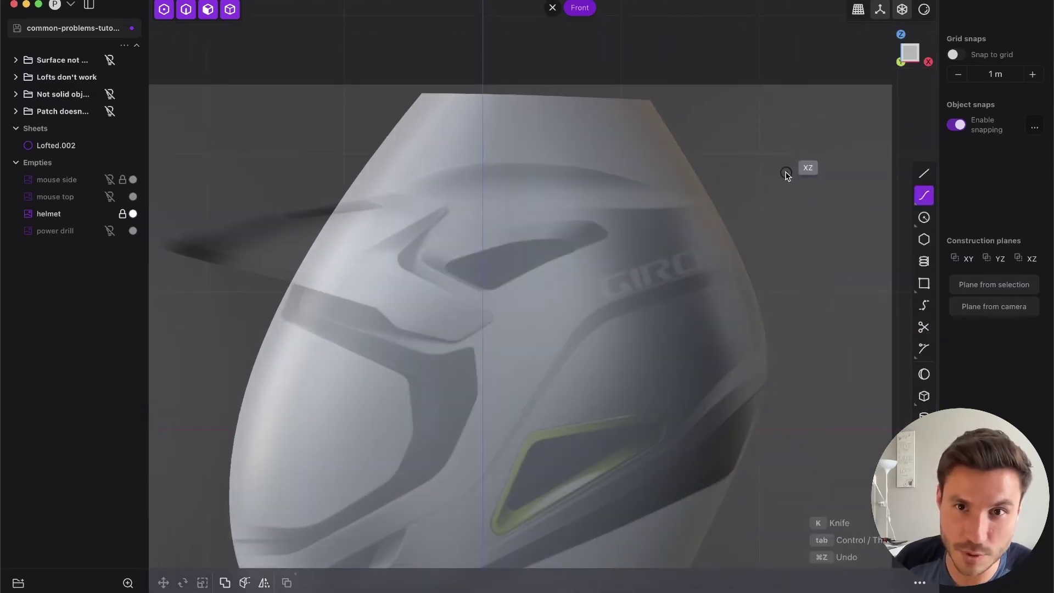
pyautogui.click(786, 174)
pyautogui.click(654, 220)
pyautogui.click(499, 203)
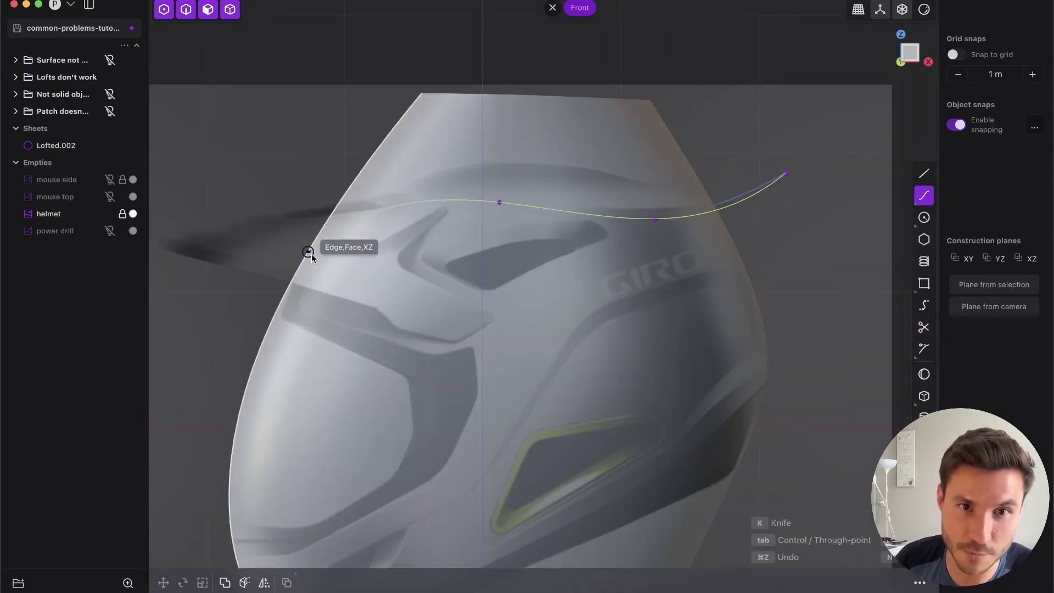
pyautogui.click(232, 252)
pyautogui.press('Return')
pyautogui.moveTo(413, 176); pyautogui.dragTo(423, 174)
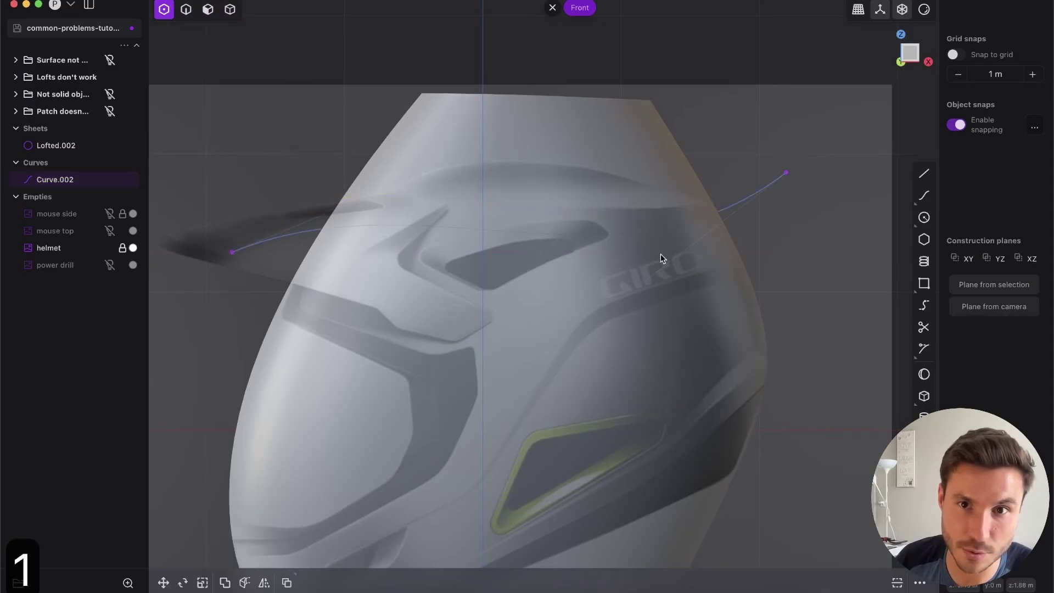
pyautogui.moveTo(618, 302); pyautogui.dragTo(665, 245)
# Step: Cut the lofted sheet with the upper curve
pyautogui.press('2')
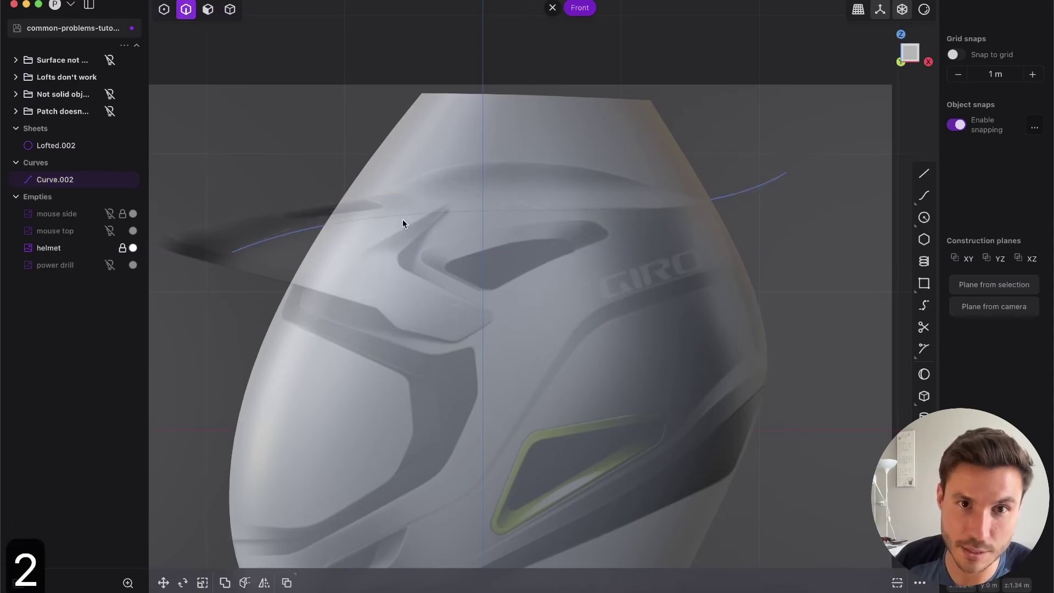
pyautogui.click(452, 210)
pyautogui.press('c')
pyautogui.click(658, 181)
pyautogui.rightClick(700, 164)
pyautogui.click(723, 141)
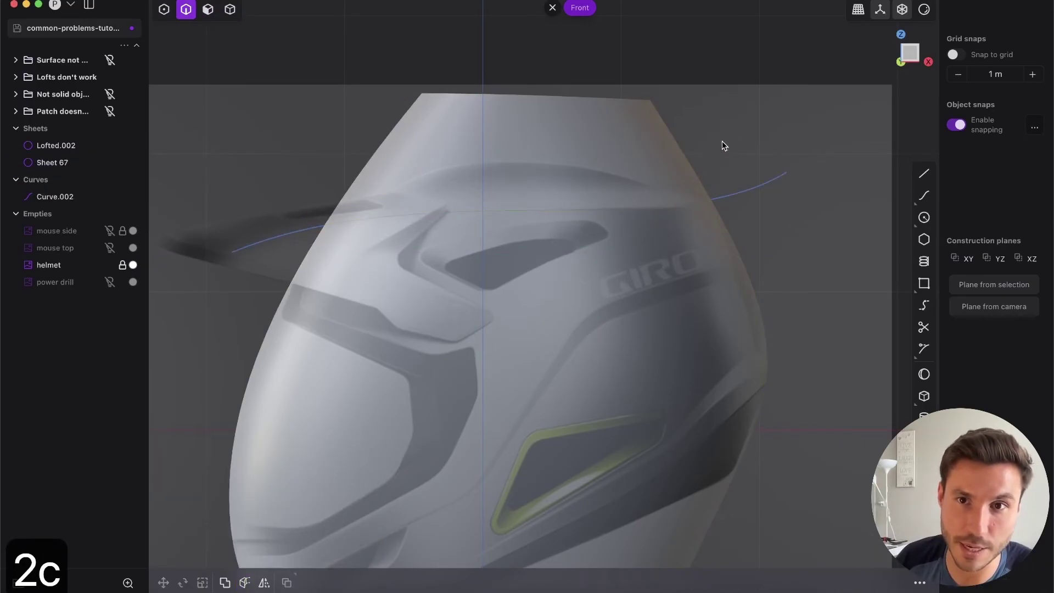
# Step: Delete the sheet piece above the upper cut together with its cutting curve
pyautogui.press('Tab')
pyautogui.click(667, 154)
pyautogui.press('x')
pyautogui.press('2')
pyautogui.click(760, 185)
pyautogui.press('x')
# Step: Draw a slanted curve along the helmet's lower edge in the Front view, extending past both sides of the sheet
pyautogui.scroll(-5, 587, 322)
pyautogui.scroll(5, 640, 285)
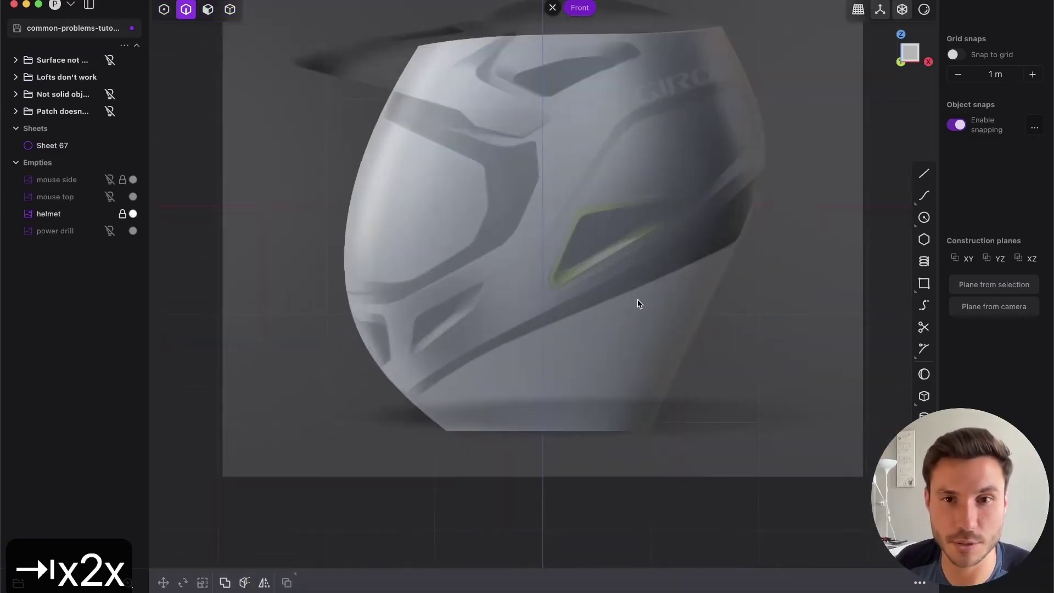
pyautogui.hotkey('shift', 'f')
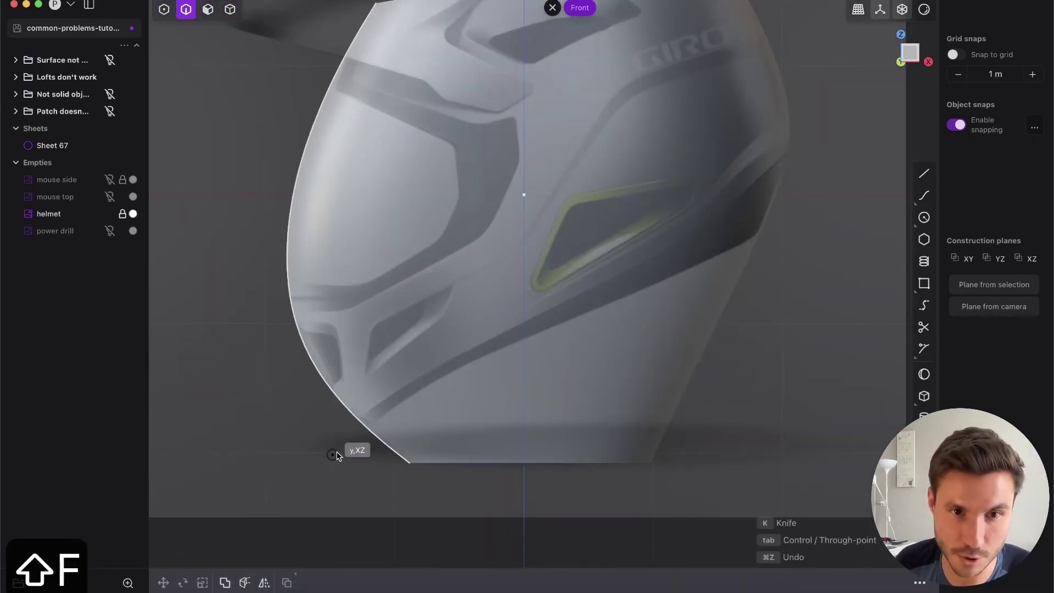
pyautogui.click(832, 194)
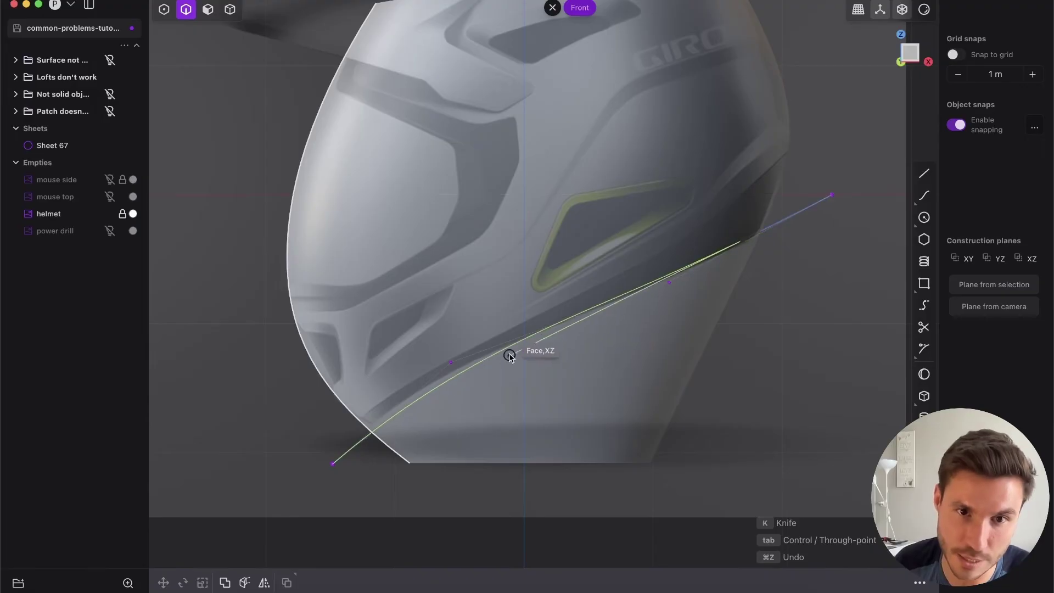
pyautogui.press('1')
pyautogui.click(416, 382)
pyautogui.press('2')
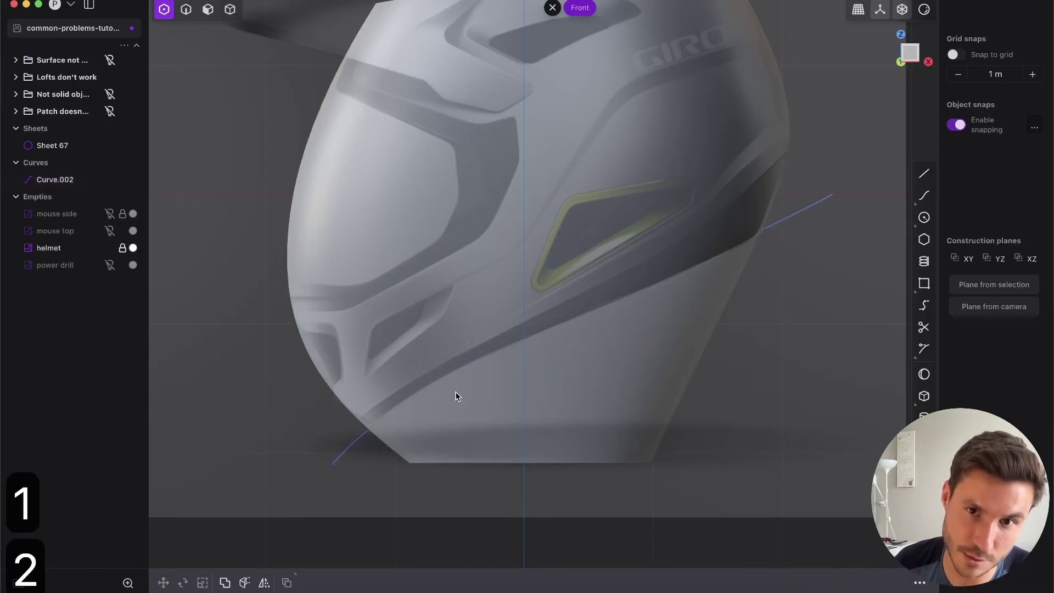
pyautogui.click(456, 396)
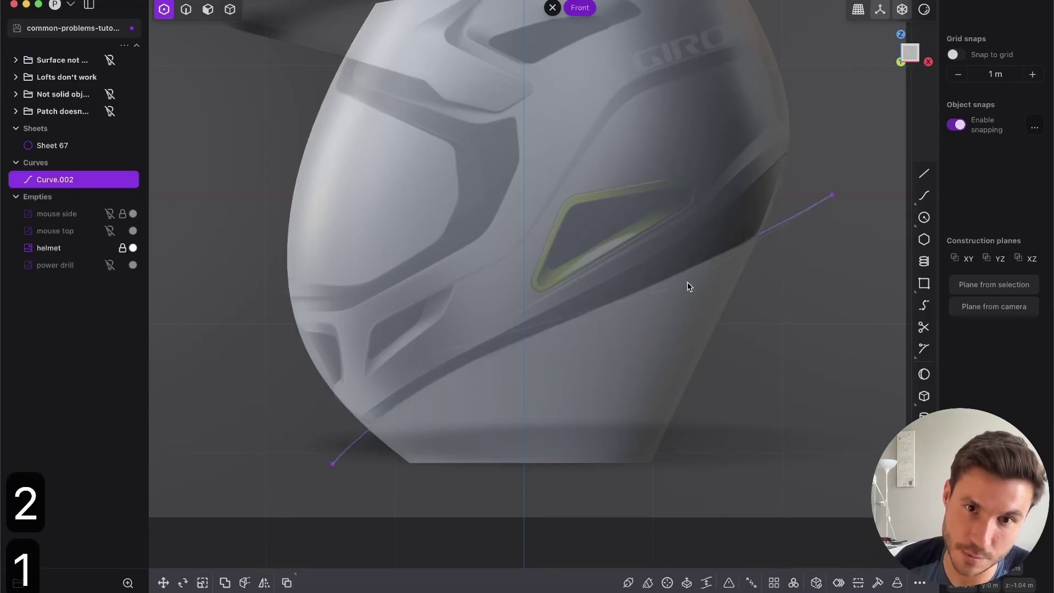
# Step: Cut the remaining sheet with the slanted lower curve
pyautogui.press('1')
pyautogui.click(456, 371)
pyautogui.press('c')
pyautogui.click(573, 374)
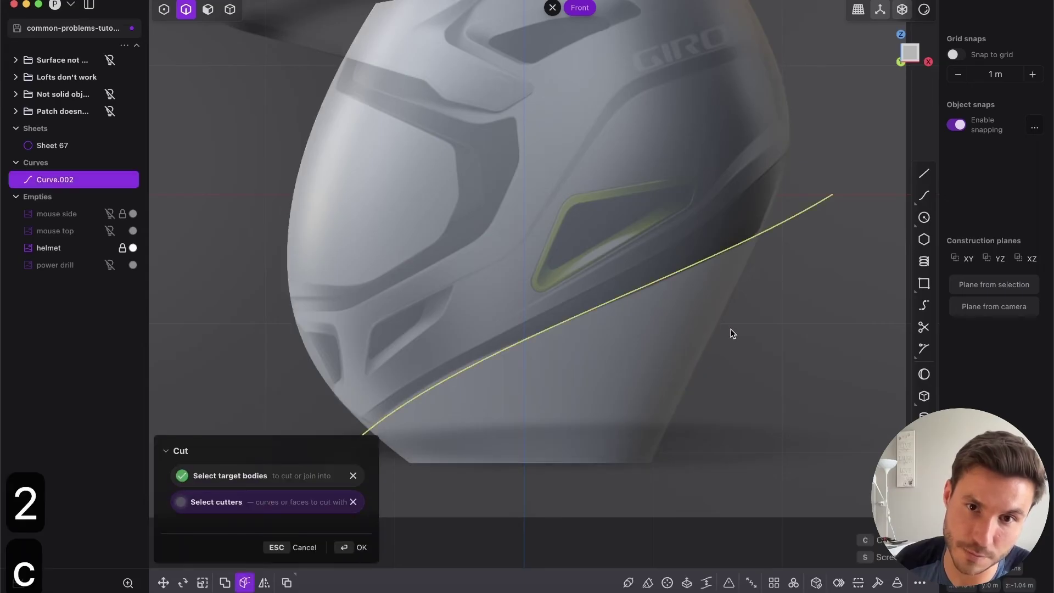
pyautogui.rightClick(734, 329)
# Step: Delete the sheet piece below the slanted cut together with its cutting curve
pyautogui.press('Tab')
pyautogui.click(650, 368)
pyautogui.press('x')
pyautogui.press('2')
pyautogui.click(781, 225)
pyautogui.press('x')
pyautogui.scroll(-5, 654, 170)
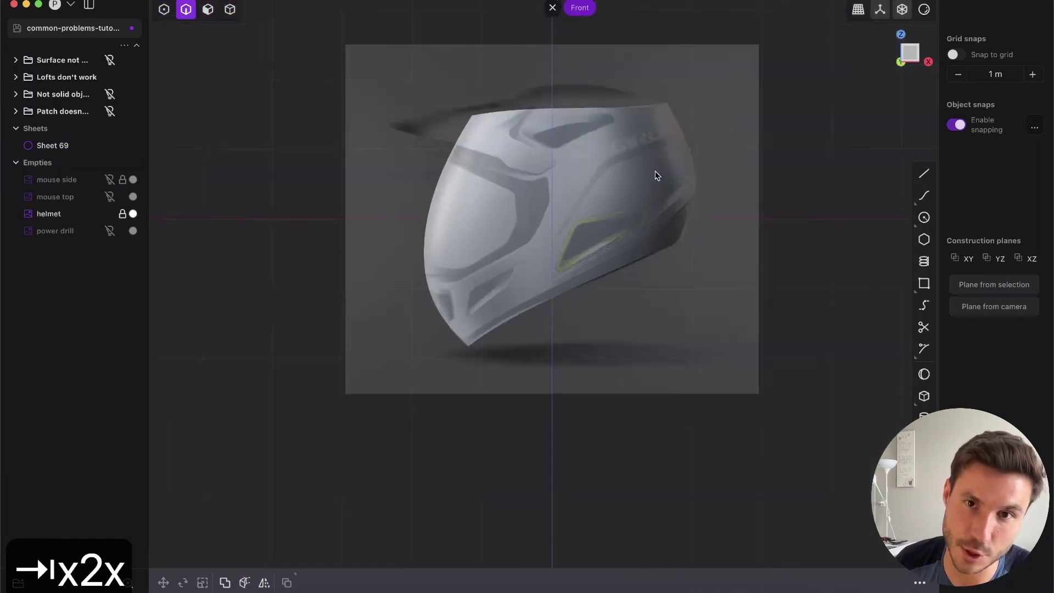
# Step: Preview a mirror of the trimmed helmet sheet across its open side, compare it with the reference image, and cancel it
pyautogui.moveTo(654, 170); pyautogui.dragTo(598, 240, button='middle')
pyautogui.press('Tab')
pyautogui.click(581, 209)
pyautogui.press('super+x')
pyautogui.moveTo(515, 211); pyautogui.dragTo(527, 193, button='middle')
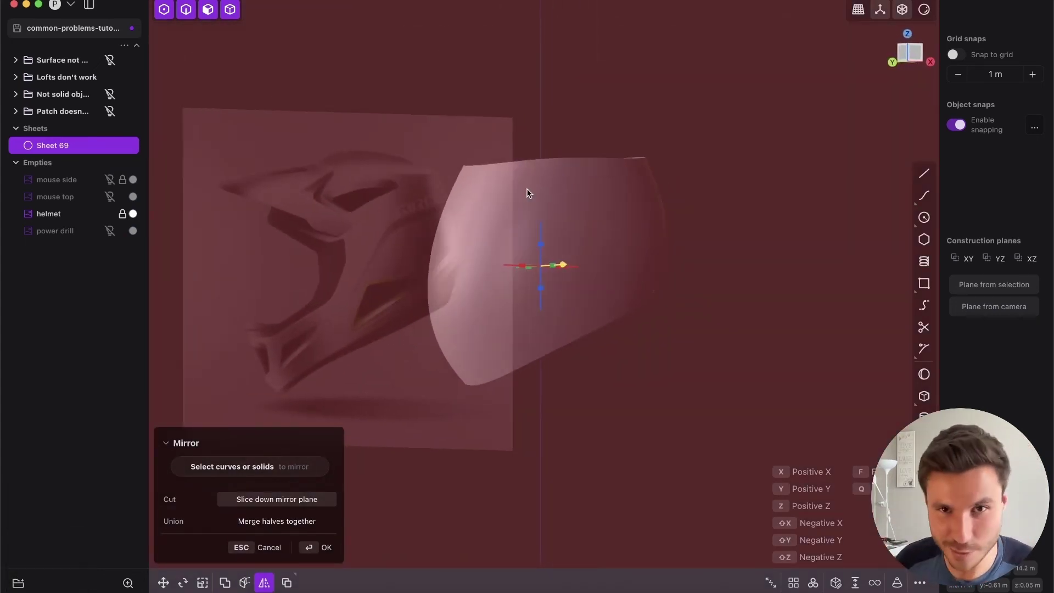
pyautogui.keyDown('shift'); pyautogui.moveTo(522, 367); pyautogui.dragTo(613, 302, button='middle'); pyautogui.keyUp('shift')
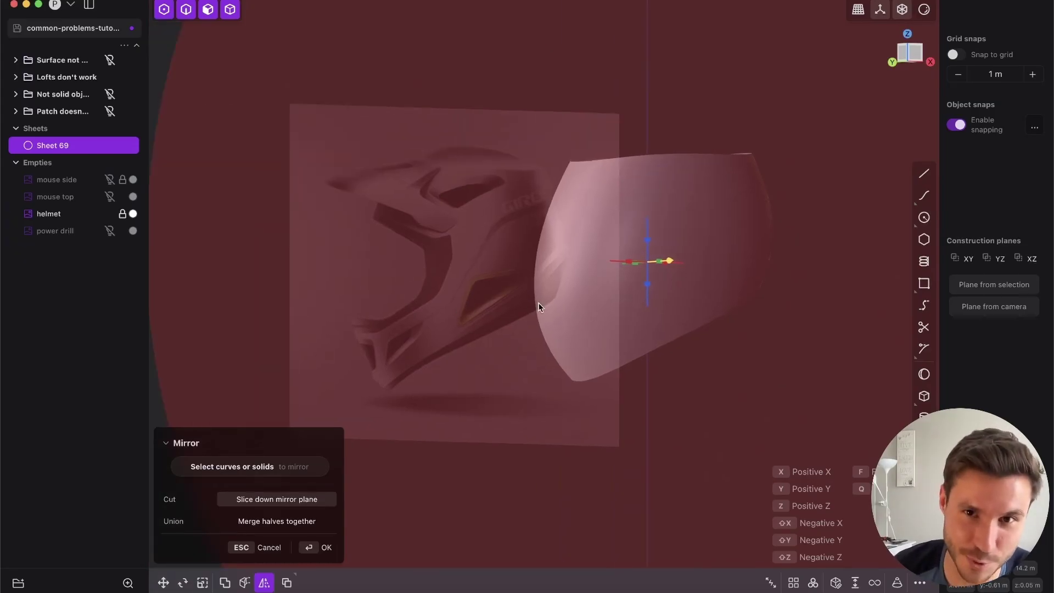
pyautogui.scroll(3, 539, 307)
pyautogui.moveTo(445, 283); pyautogui.dragTo(582, 72, button='middle')
pyautogui.keyDown('shift'); pyautogui.moveTo(304, 124); pyautogui.dragTo(361, 160, button='middle'); pyautogui.keyUp('shift')
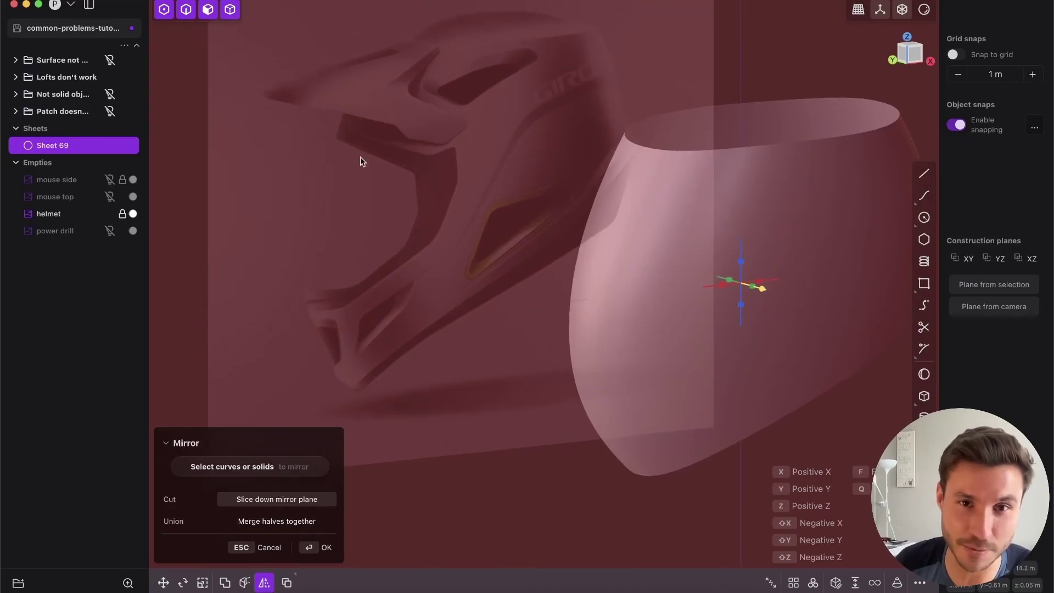
pyautogui.scroll(-4, 666, 263)
pyautogui.scroll(4, 621, 241)
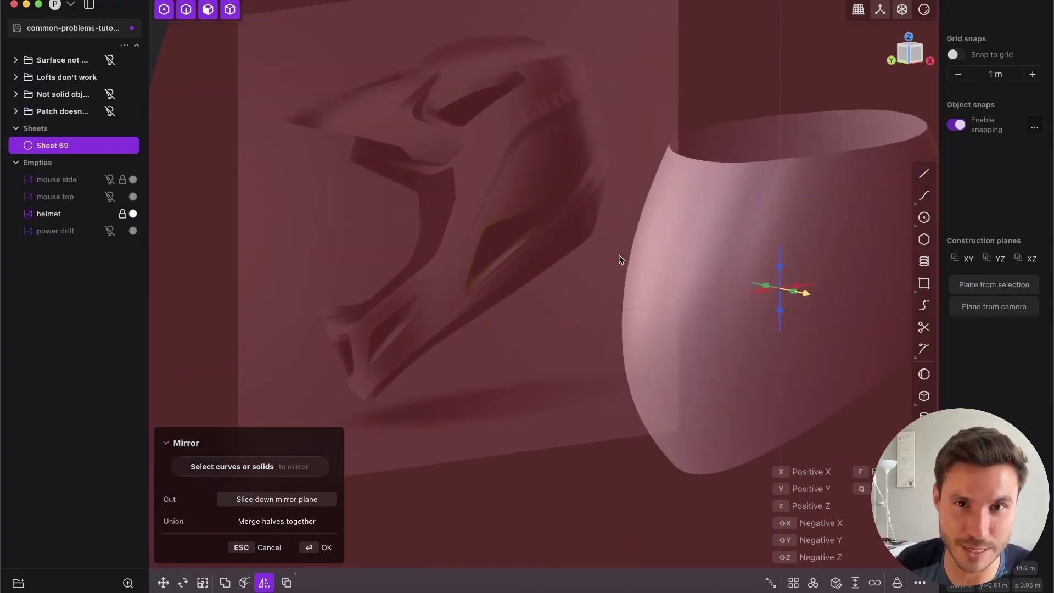
pyautogui.moveTo(693, 274); pyautogui.dragTo(776, 270, button='middle')
pyautogui.press('Escape')
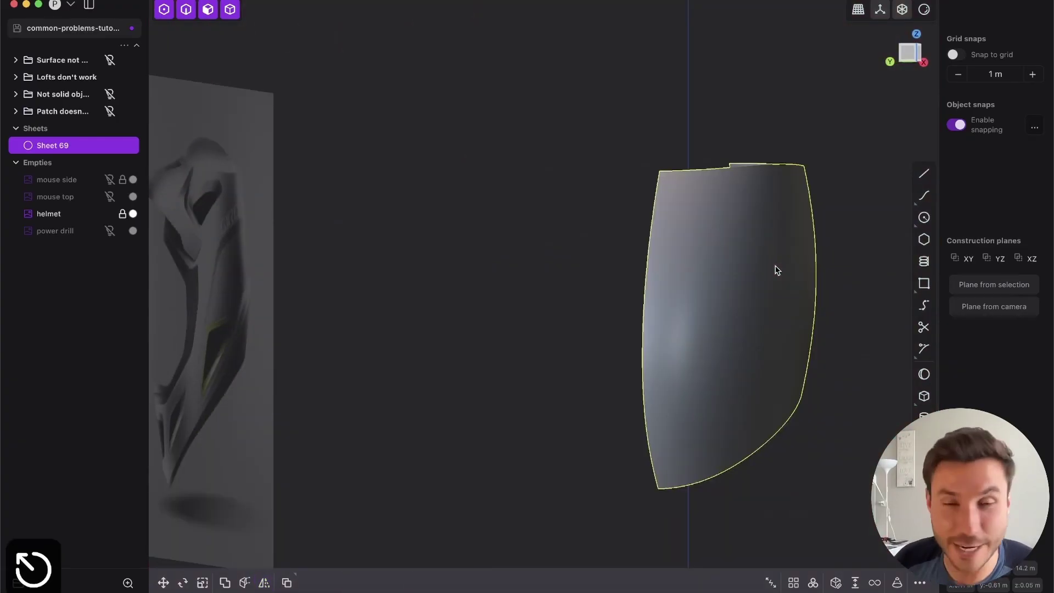
# Step: Undo the cuts, deletions and loft to return to the two extruded strips and the curve network
pyautogui.press('super+z')
pyautogui.press('super+z')
pyautogui.press('super+z')
pyautogui.press('super+z')
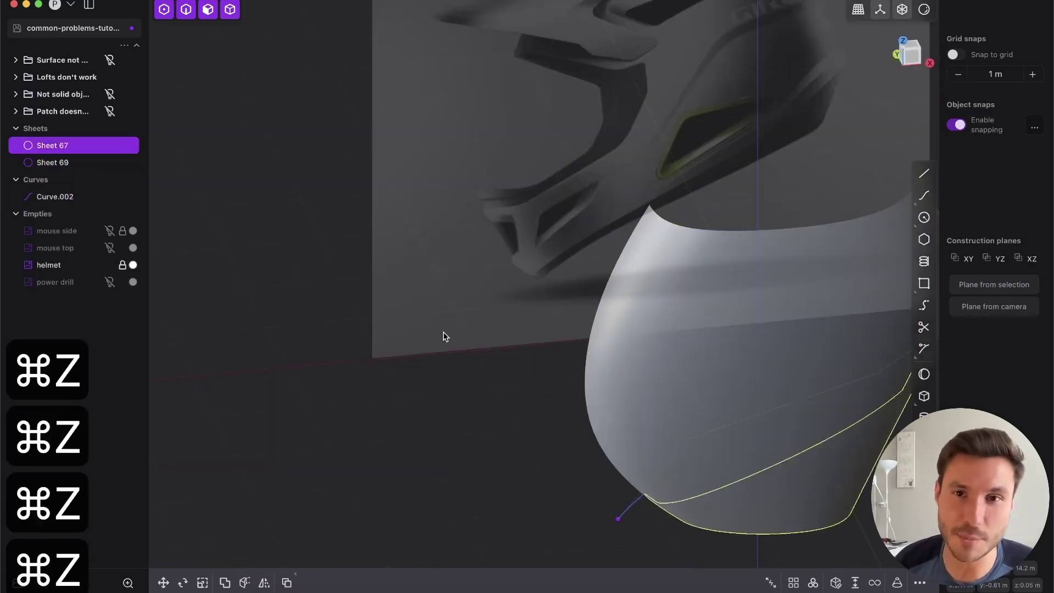
pyautogui.press('super+z')
pyautogui.press('super+z')
pyautogui.press('super+z')
pyautogui.press('super+z')
pyautogui.press('super+z')
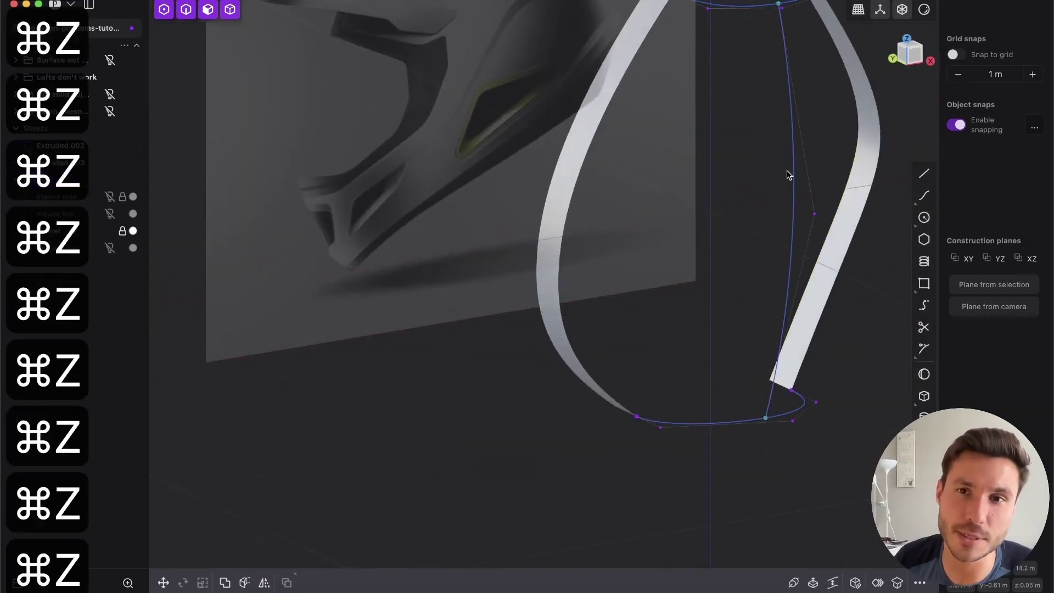
# Step: Examine how the upper arc's end control points line up with the edge of the extruded strip
pyautogui.press('2')
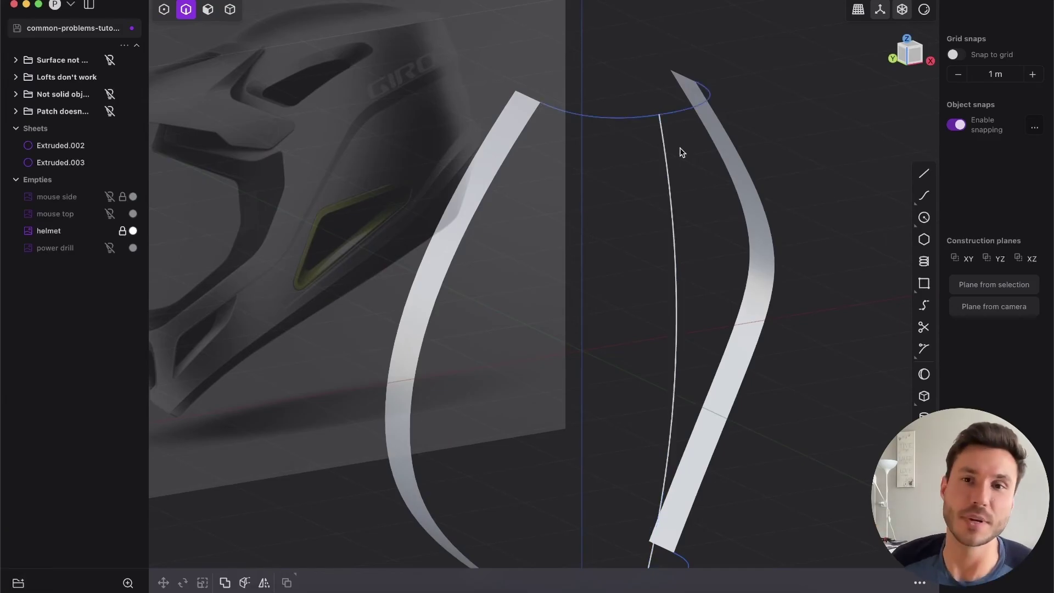
pyautogui.click(662, 194)
pyautogui.moveTo(519, 147); pyautogui.dragTo(590, 237, button='middle')
pyautogui.press('1')
pyautogui.press('super+z')
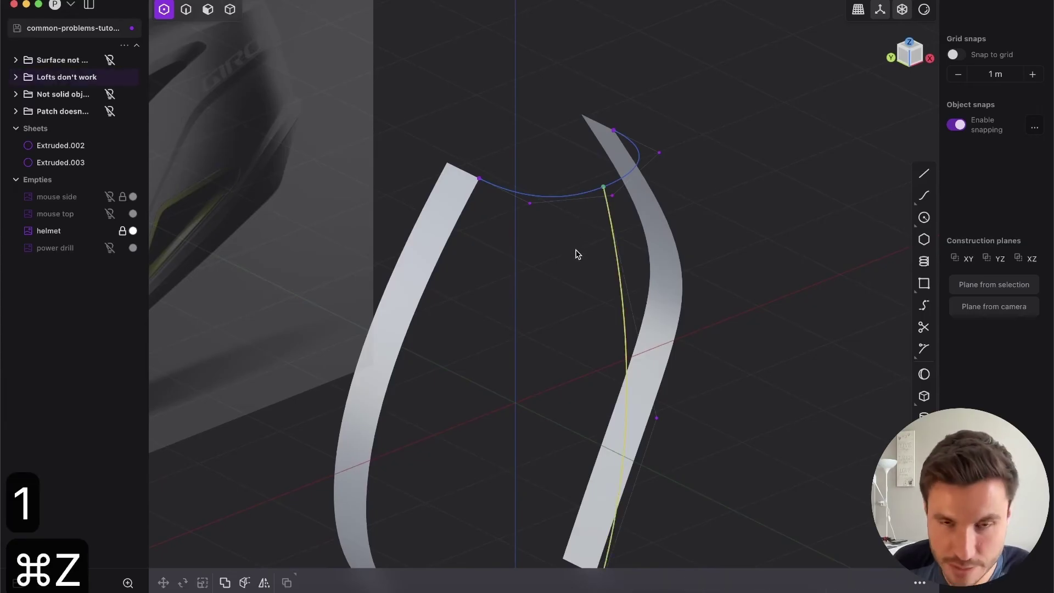
pyautogui.scroll(5, 449, 282)
pyautogui.click(494, 249)
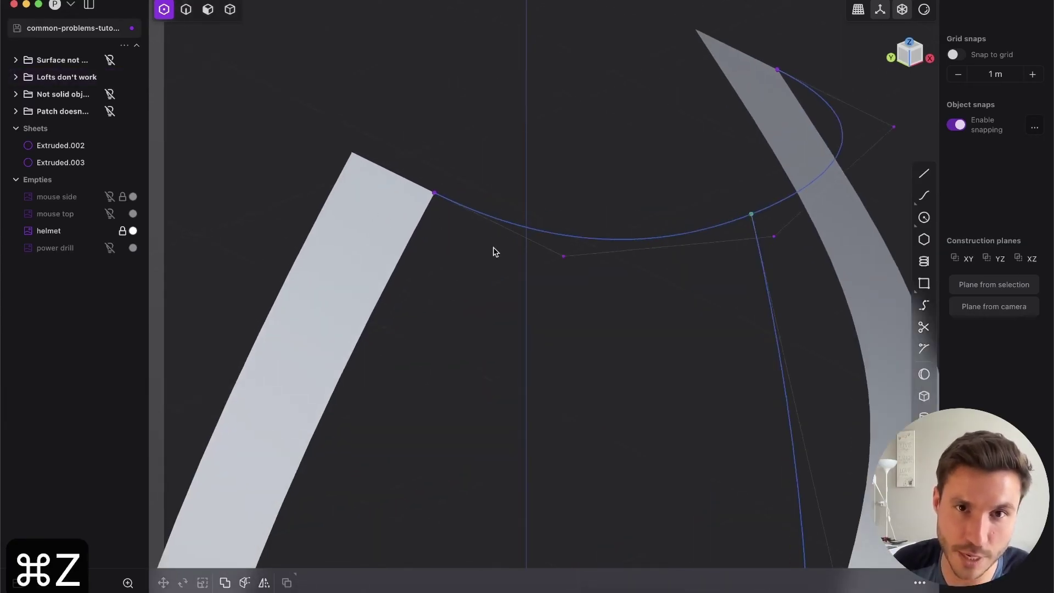
pyautogui.scroll(-5, 563, 159)
pyautogui.scroll(8, 530, 145)
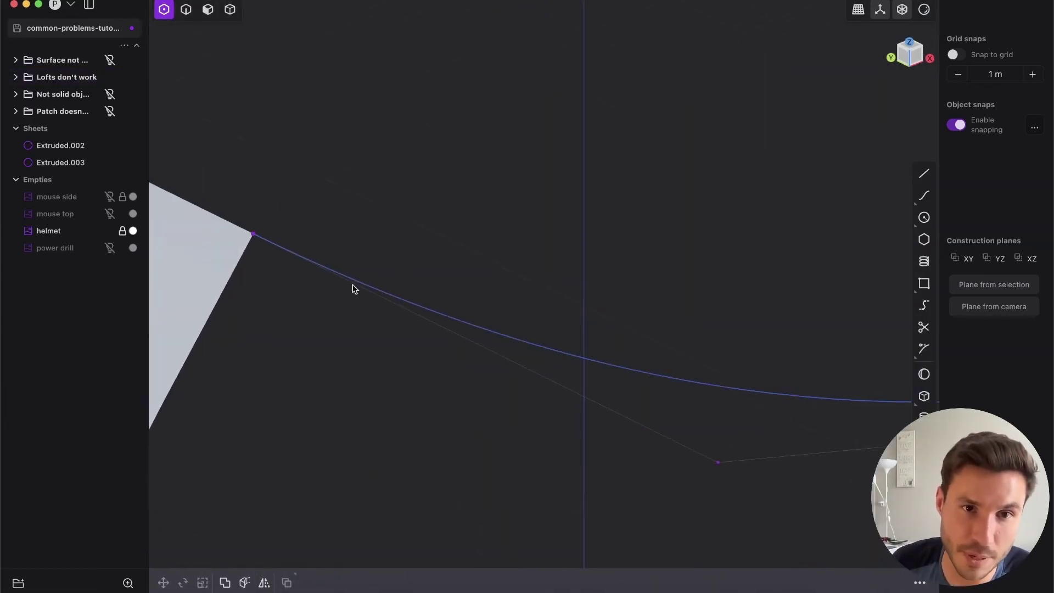
# Step: Move the upper arc's two end control points slightly along the Y axis, away from the extruded strip's corner
pyautogui.moveTo(322, 144); pyautogui.dragTo(843, 461)
pyautogui.scroll(-5, 487, 255)
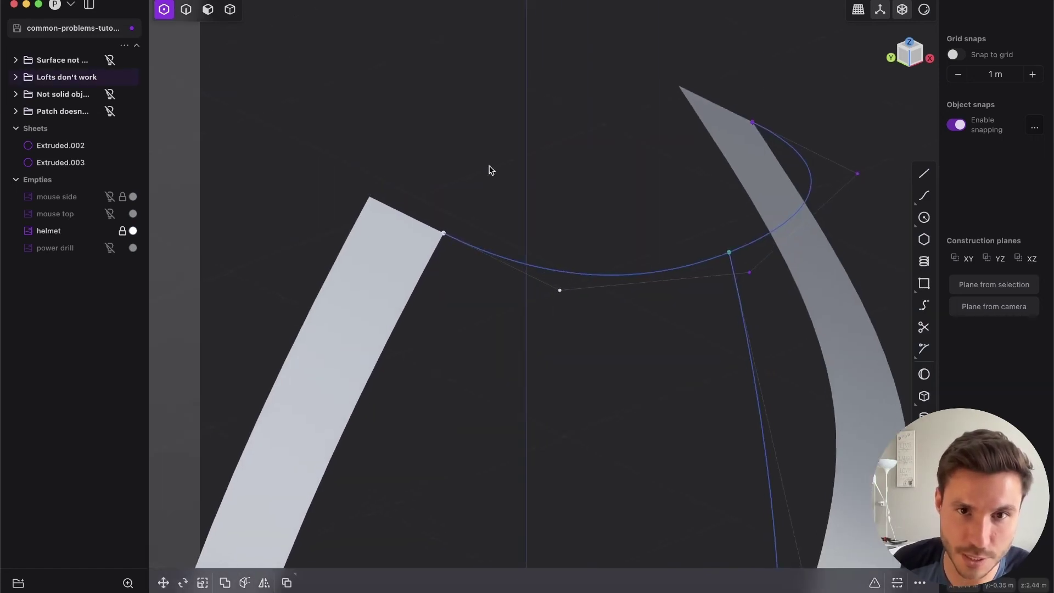
pyautogui.scroll(5, 428, 370)
pyautogui.press('g')
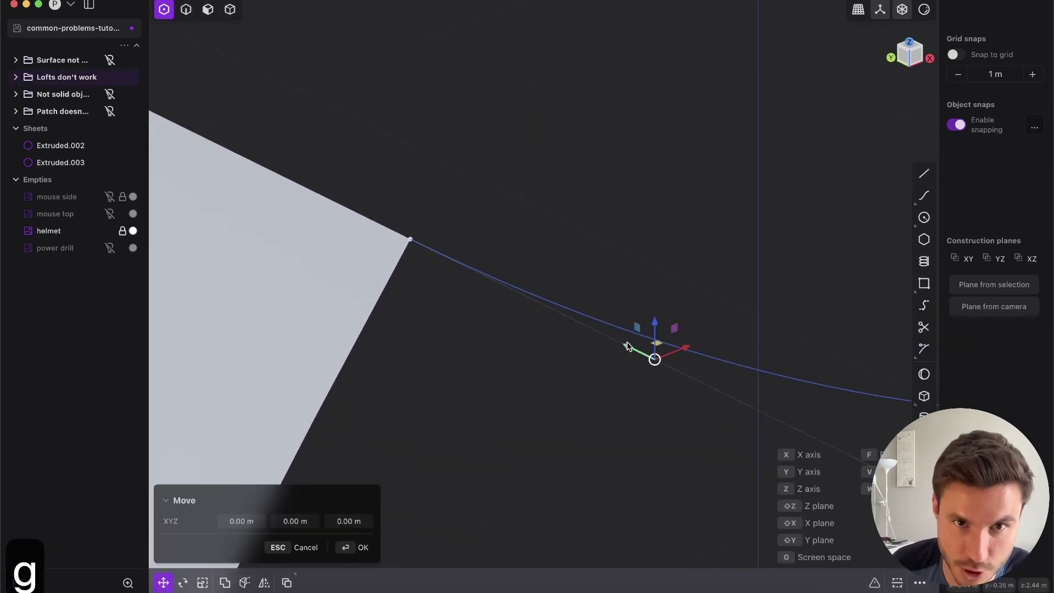
pyautogui.moveTo(627, 343); pyautogui.dragTo(630, 344)
pyautogui.rightClick(623, 291)
# Step: Hide the helmet reference image
pyautogui.press('2')
pyautogui.scroll(-8, 636, 115)
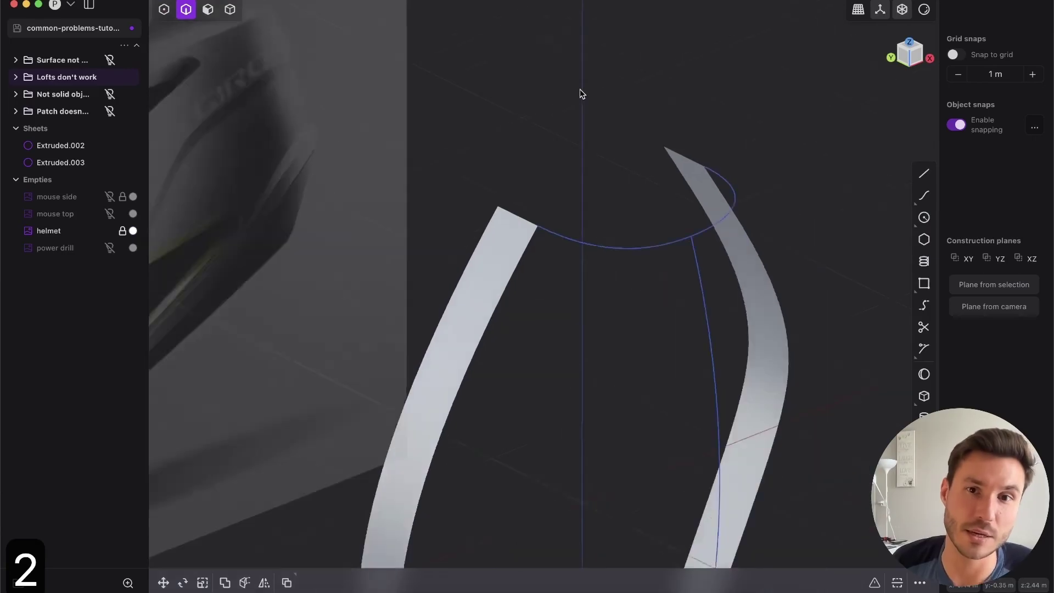
pyautogui.moveTo(581, 94); pyautogui.dragTo(679, 262, button='middle')
pyautogui.click(109, 231)
# Step: Try to loft between the two strips' inner edges through the middle curve, using the upper arc as a guide
pyautogui.press('2')
pyautogui.click(439, 230)
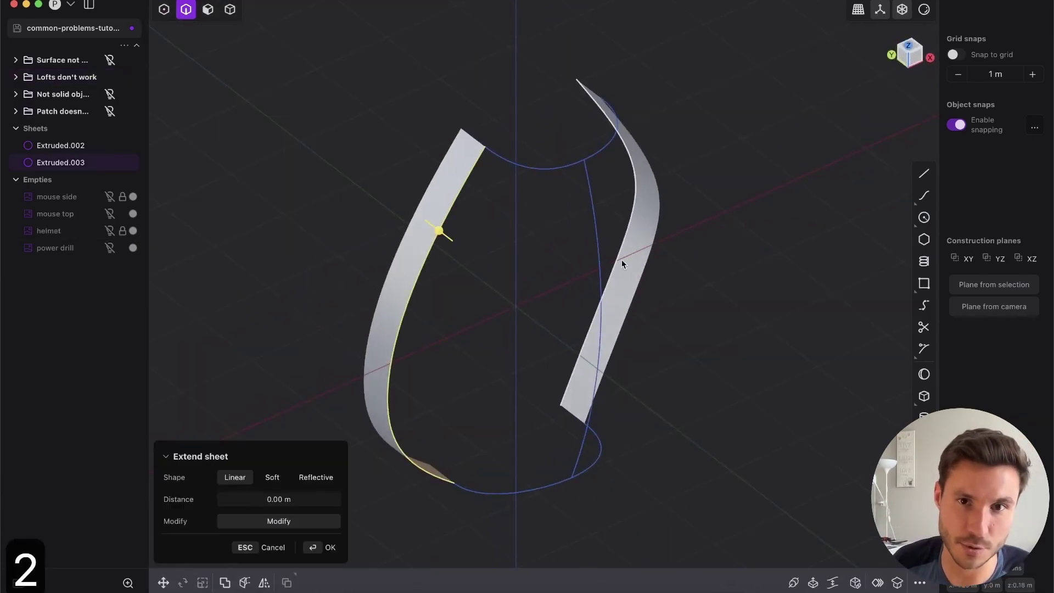
pyautogui.keyDown('shift'); pyautogui.click(622, 264); pyautogui.keyUp('shift')
pyautogui.moveTo(689, 227); pyautogui.dragTo(640, 235, button='middle')
pyautogui.press('l')
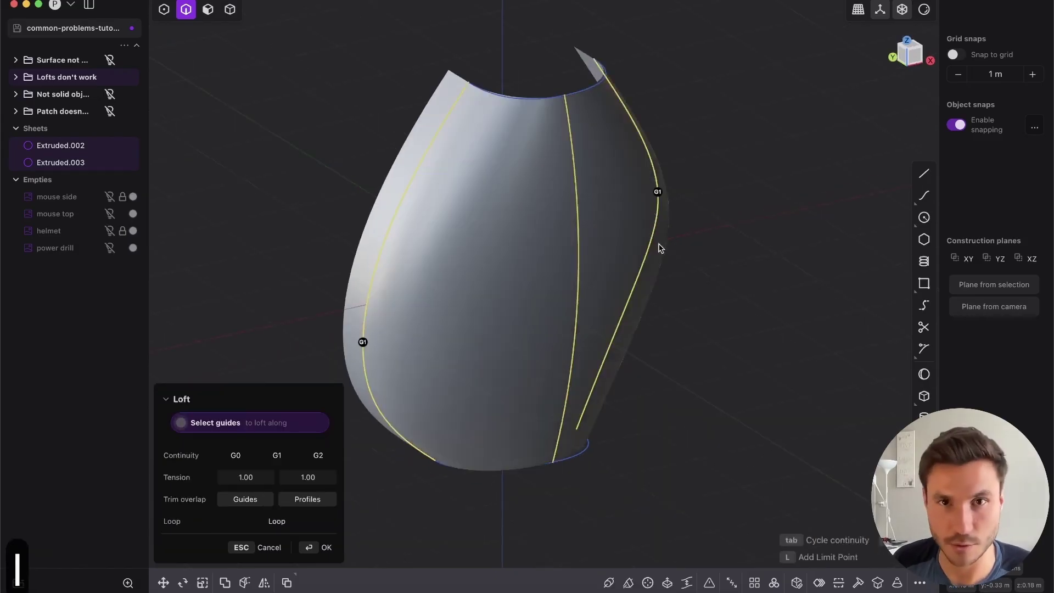
pyautogui.click(511, 99)
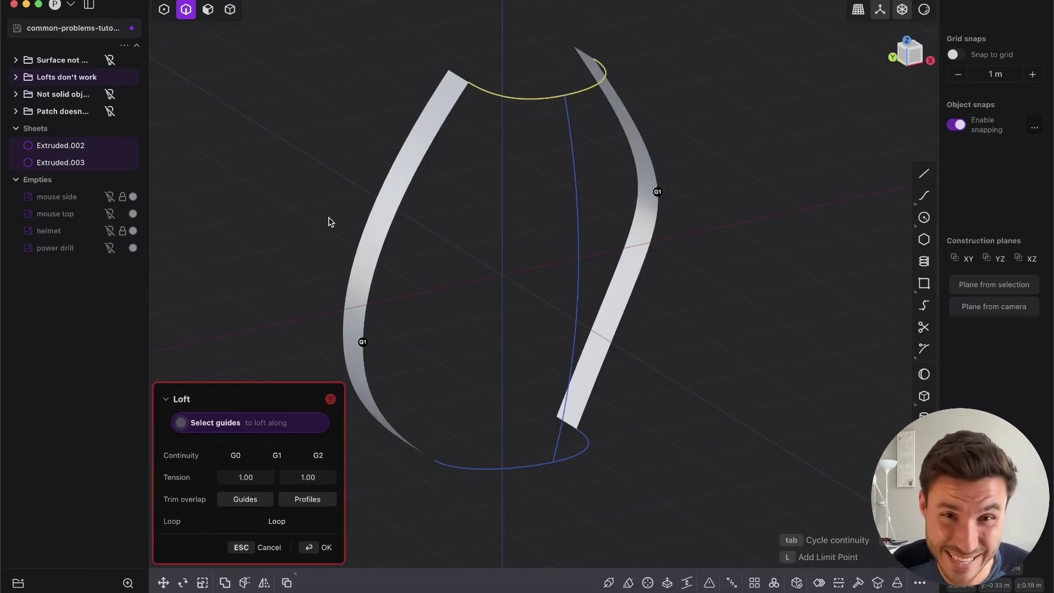
pyautogui.press('Escape')
# Step: Move the upper arc's two end control points 0.00497 m along Y, snapping the endpoint onto the extruded strip's corner
pyautogui.scroll(10, 435, 101)
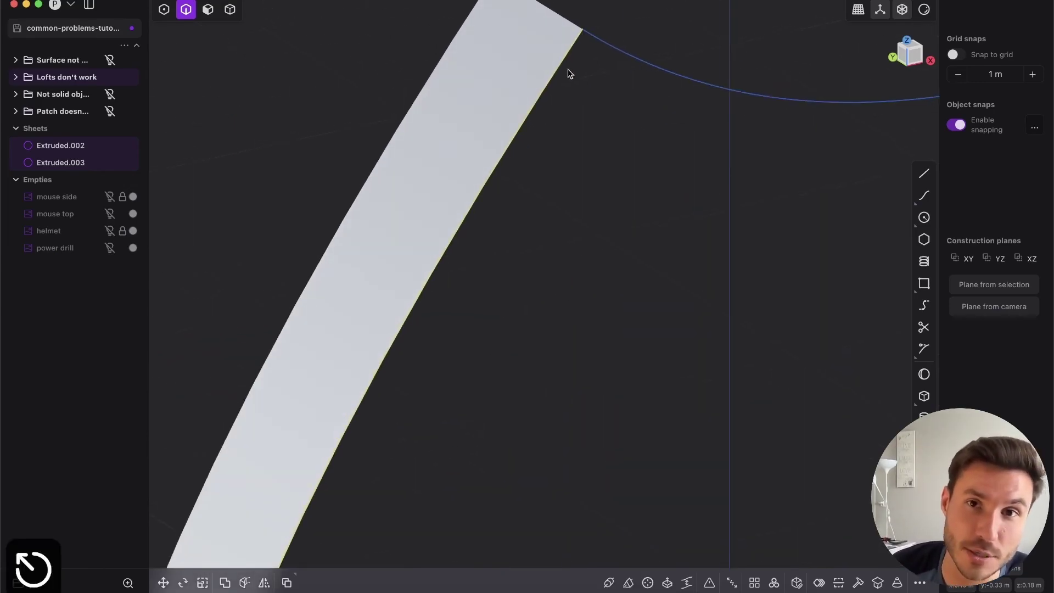
pyautogui.press('1')
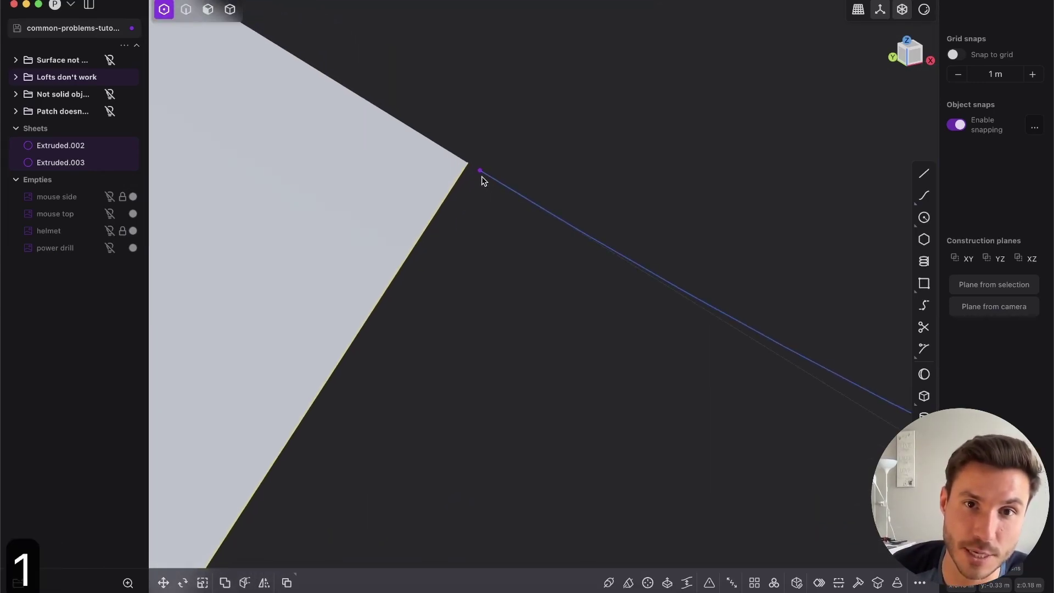
pyautogui.scroll(-4, 467, 198)
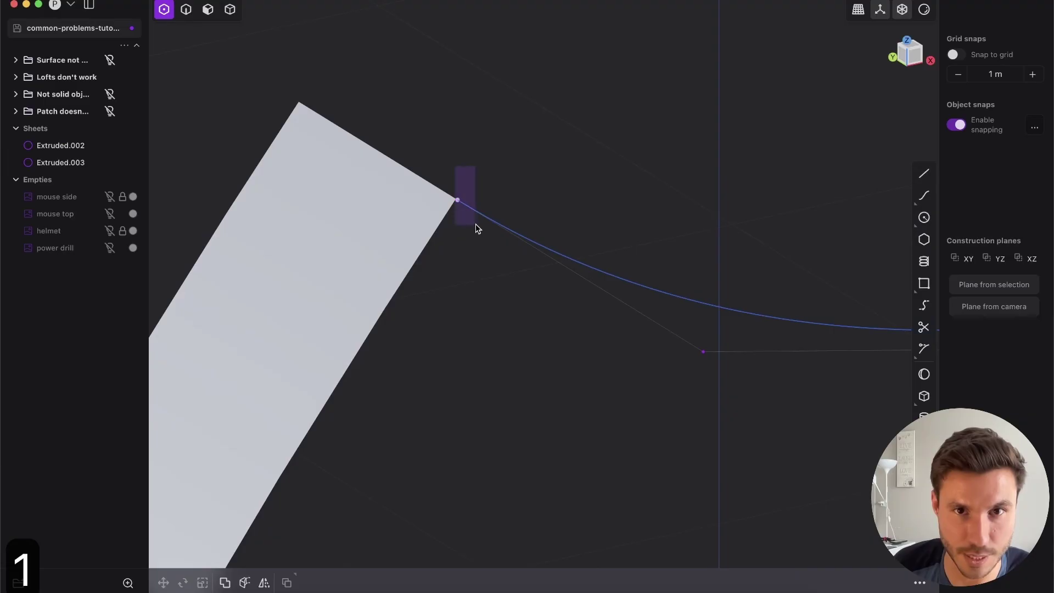
pyautogui.moveTo(670, 357); pyautogui.dragTo(505, 230, button='middle')
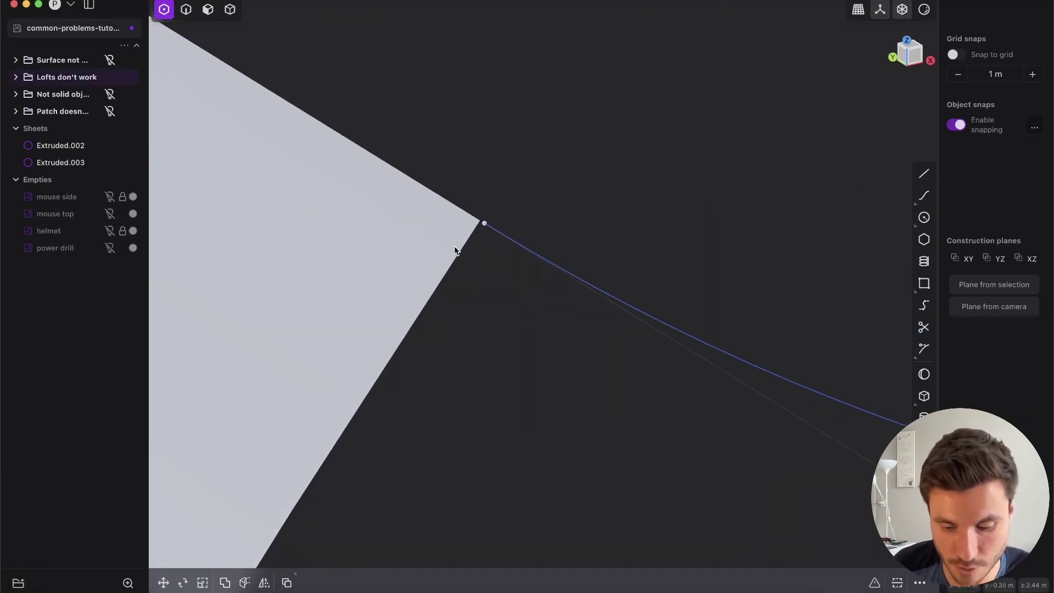
pyautogui.press('g')
pyautogui.press('v')
pyautogui.press('g')
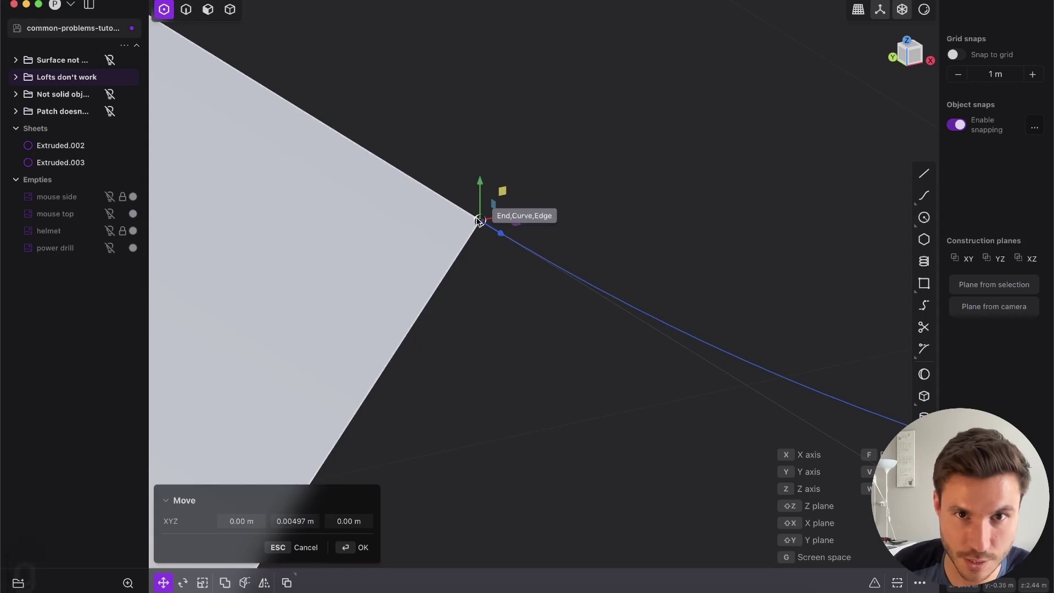
pyautogui.click(483, 219)
pyautogui.moveTo(499, 226); pyautogui.dragTo(541, 196, button='middle')
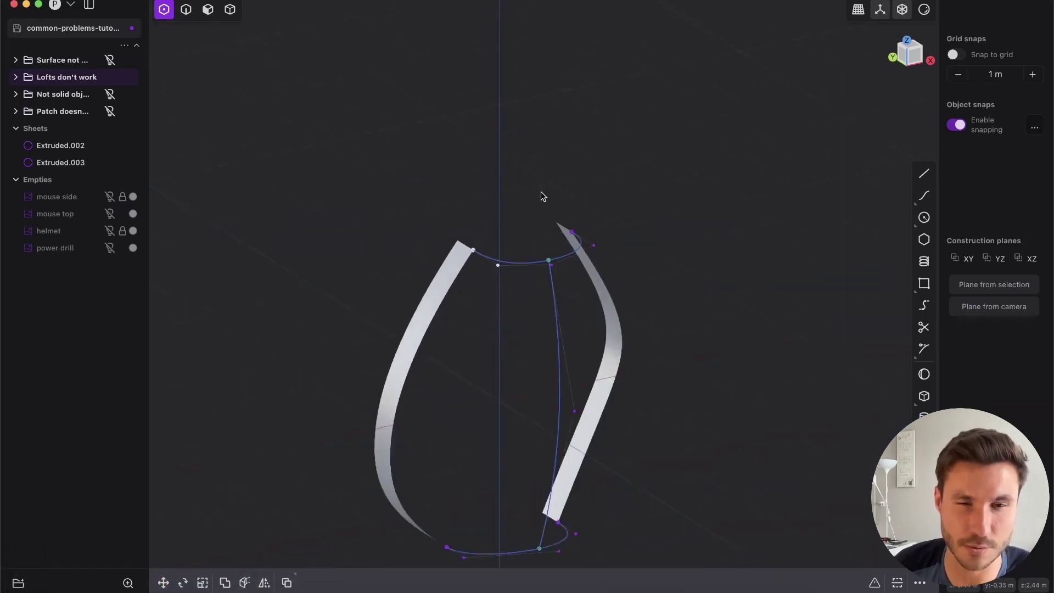
# Step: Preview a loft from the two strips' inner edges through the middle curve, inspect it, and cancel it
pyautogui.press('2')
pyautogui.press('2')
pyautogui.scroll(3, 513, 296)
pyautogui.click(397, 310)
pyautogui.press('2')
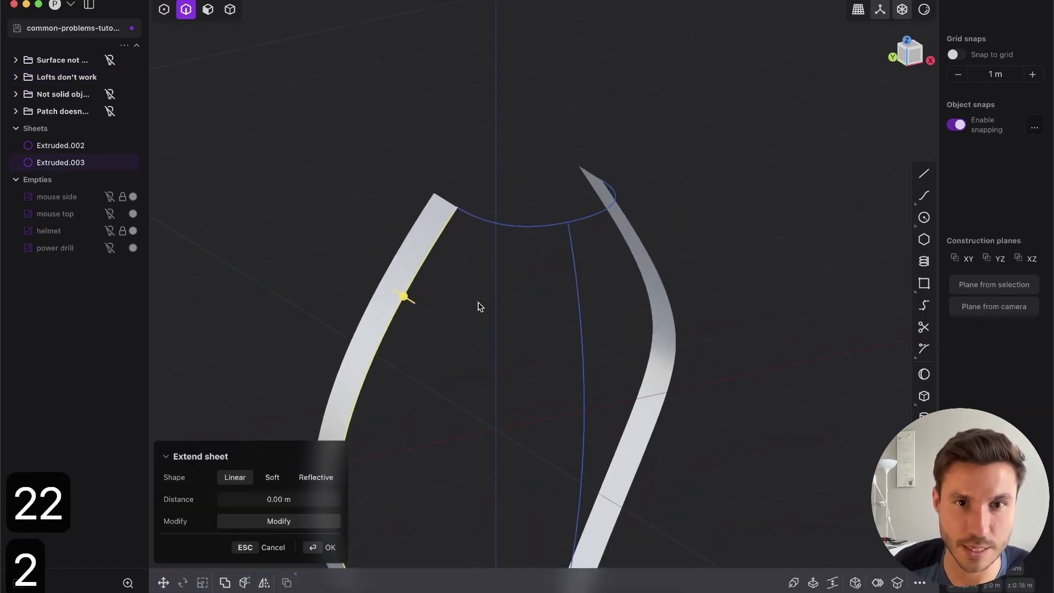
pyautogui.click(581, 324)
pyautogui.click(669, 317)
pyautogui.press('l')
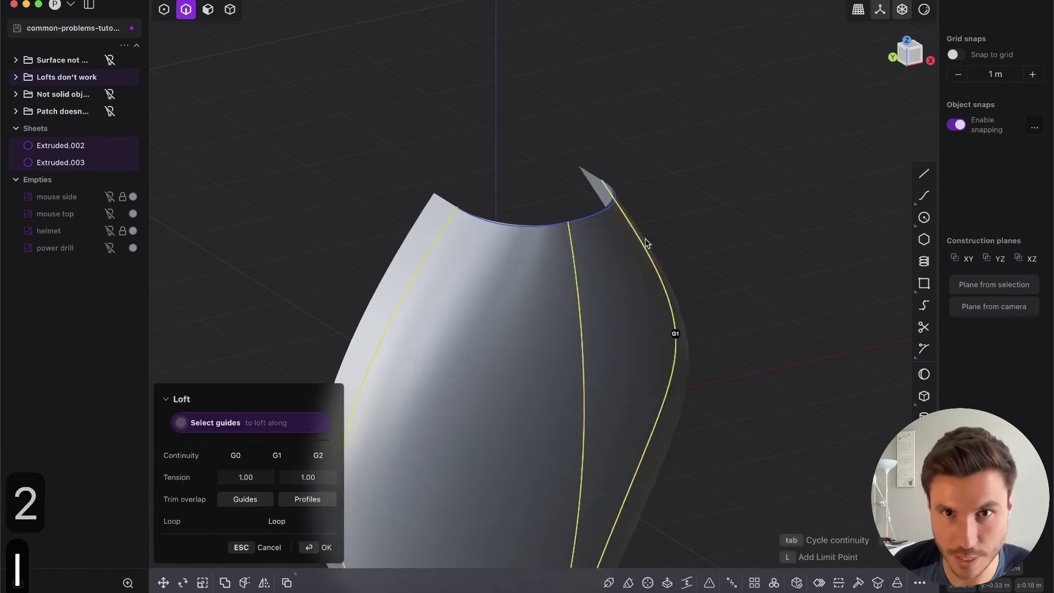
pyautogui.moveTo(594, 218); pyautogui.dragTo(551, 296, button='middle')
pyautogui.press('Escape')
# Step: Undo the most recent selections and edits to the strips and curve network
pyautogui.press('super+z')
pyautogui.press('super+z')
pyautogui.press('super+z')
pyautogui.press('super+z')
pyautogui.press('super+z')
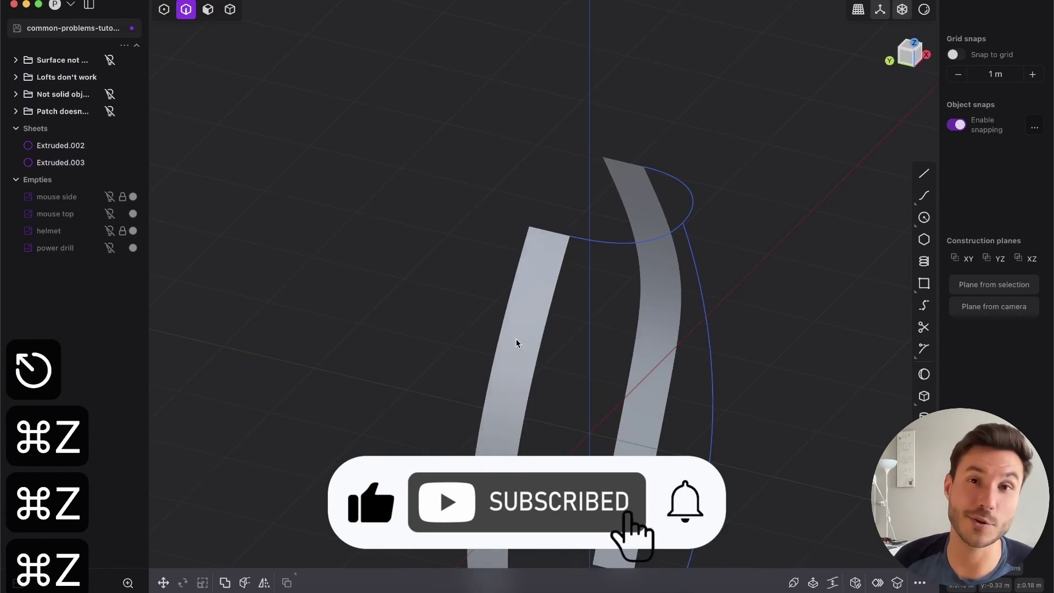
pyautogui.press('super+z')
pyautogui.press('super+z')
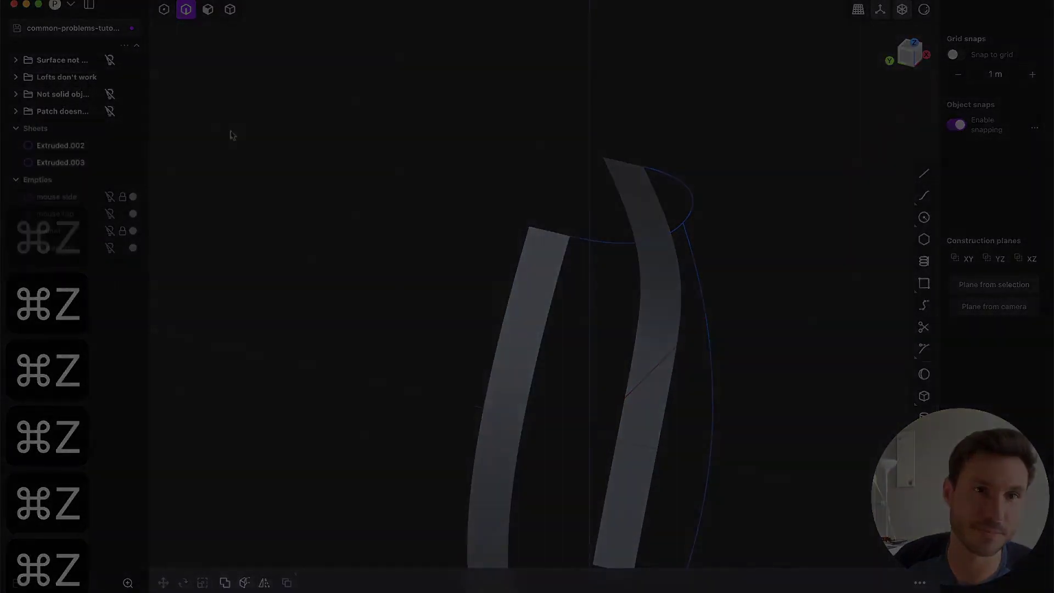